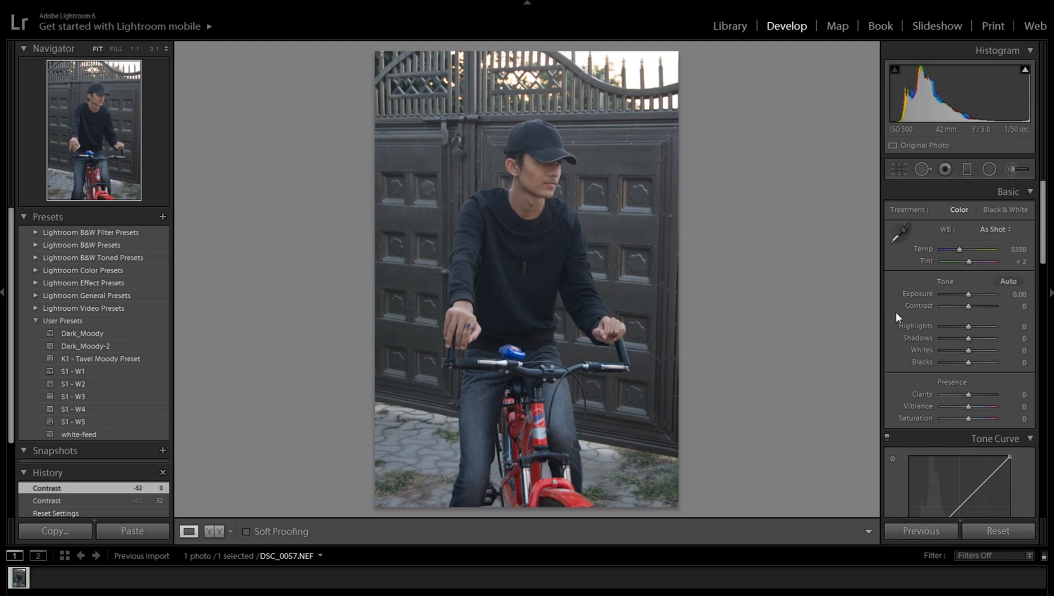
Step: Set Contrast to +55, Highlights +14, Shadows -14, Whites -14, Blacks -40 and Clarity -10
drag(971, 306, 985, 302)
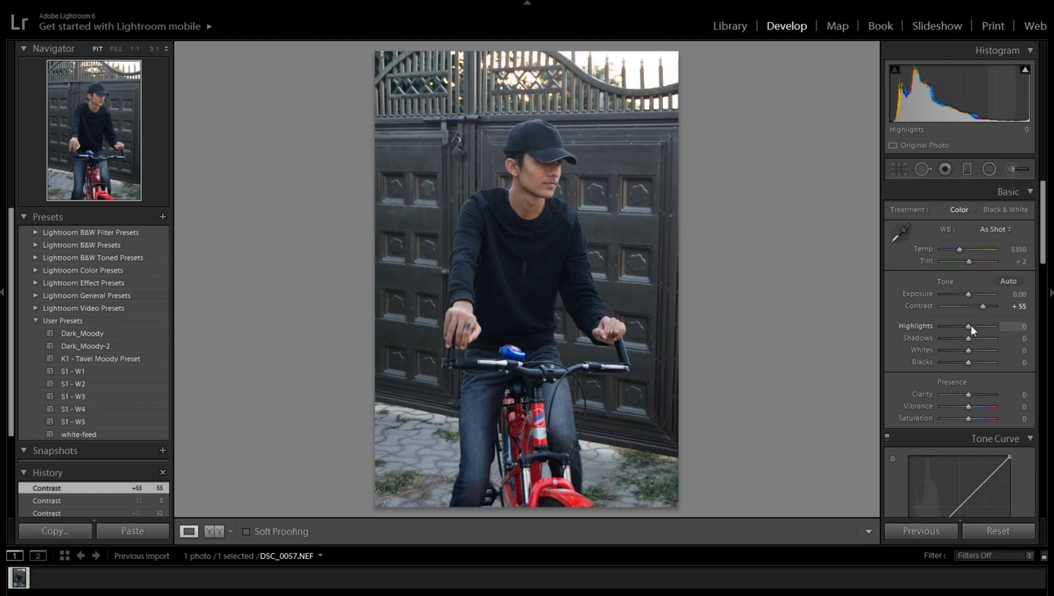
drag(971, 325, 972, 326)
drag(969, 338, 965, 337)
drag(965, 337, 963, 339)
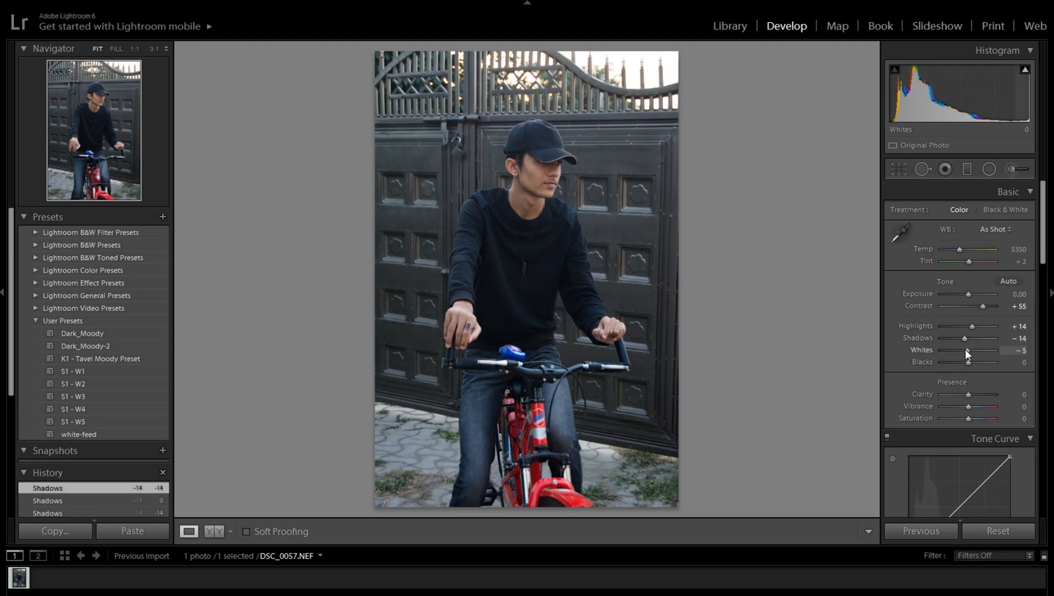
drag(966, 349, 957, 362)
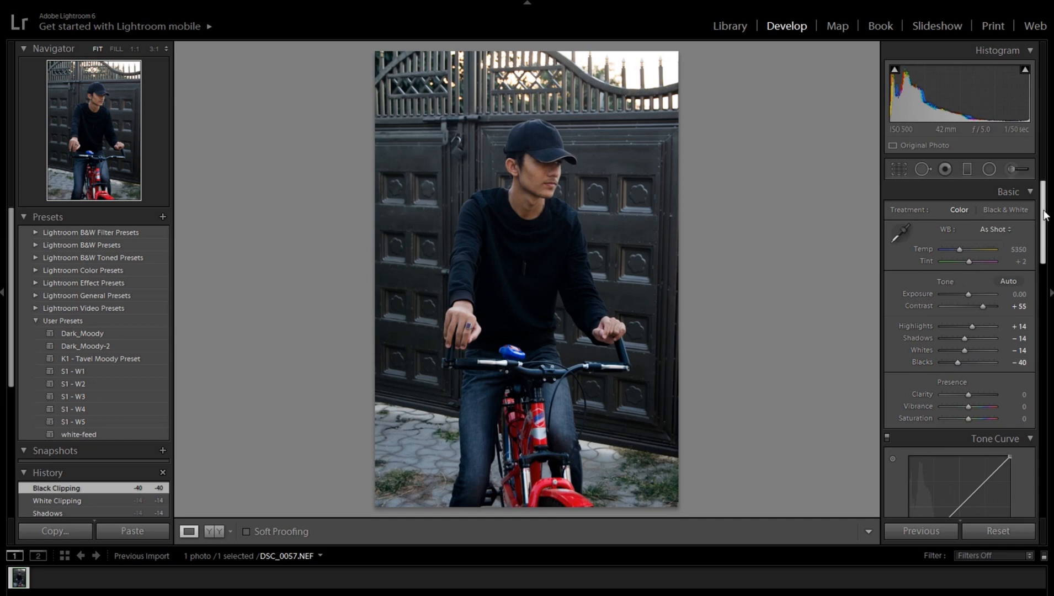
drag(1045, 212, 1045, 250)
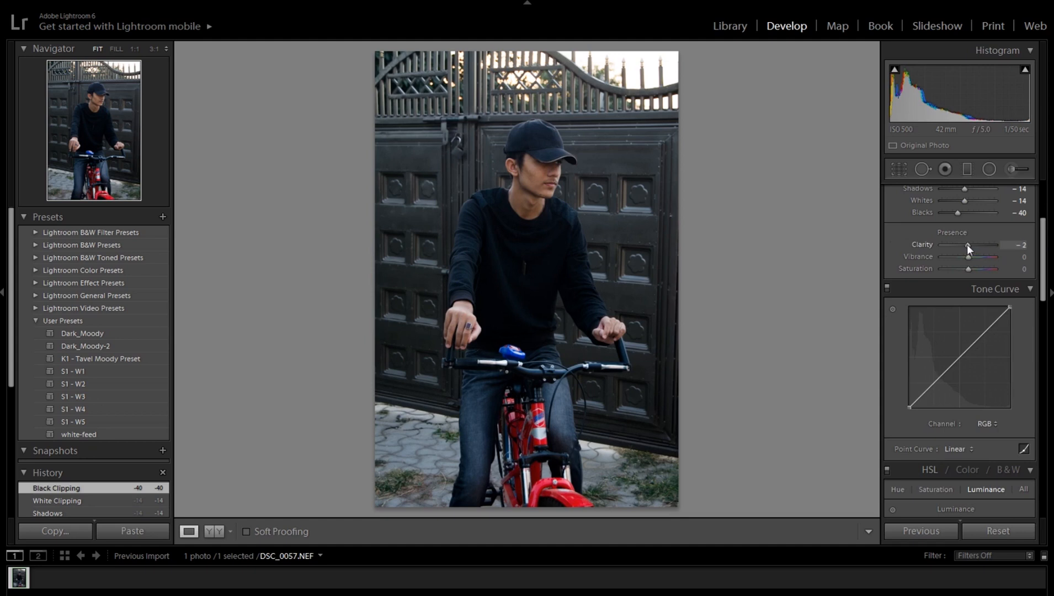
drag(967, 244, 965, 245)
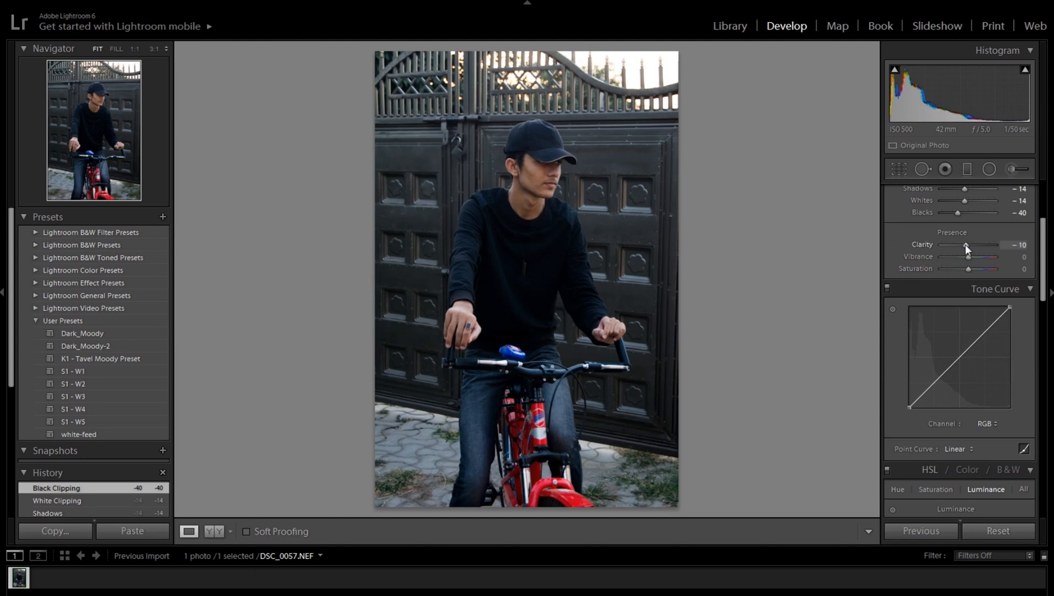
Step: Add three points to the RGB tone curve, at about 24%, 51% and 75% along the diagonal
scroll(1043, 291, down, 2)
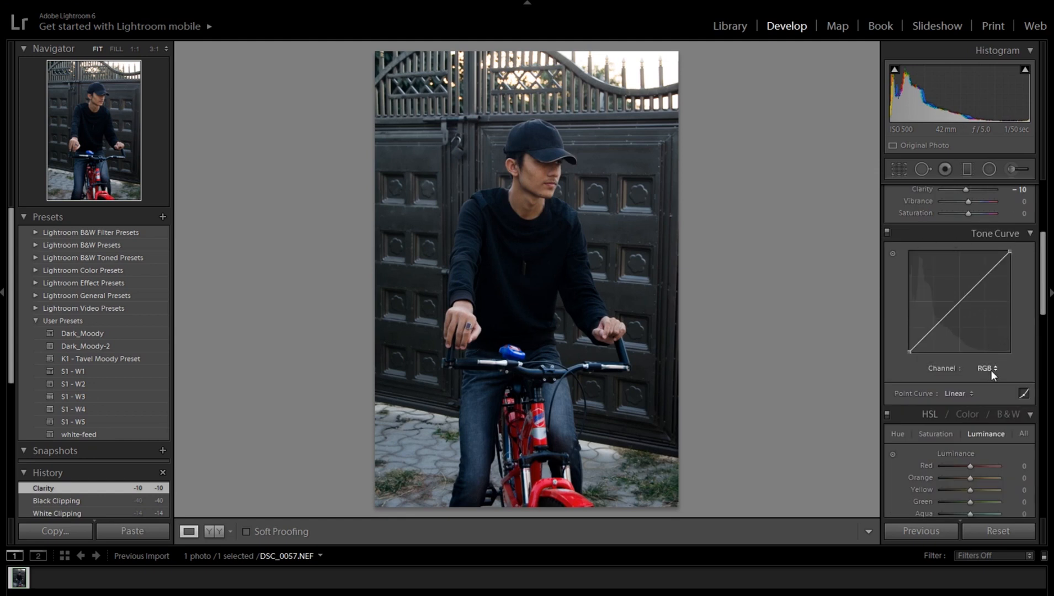
click(933, 327)
click(961, 300)
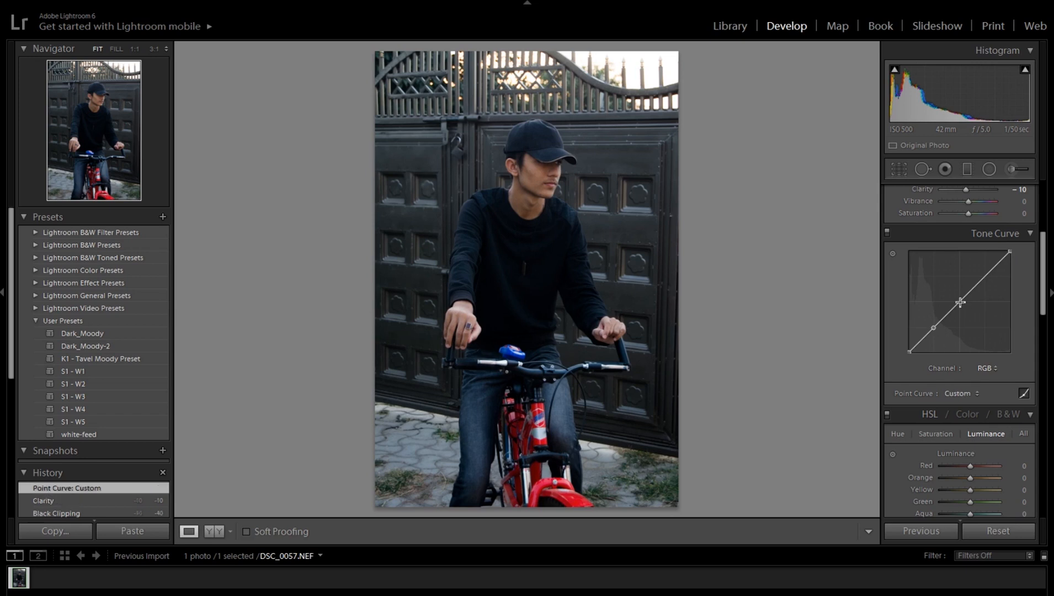
click(986, 276)
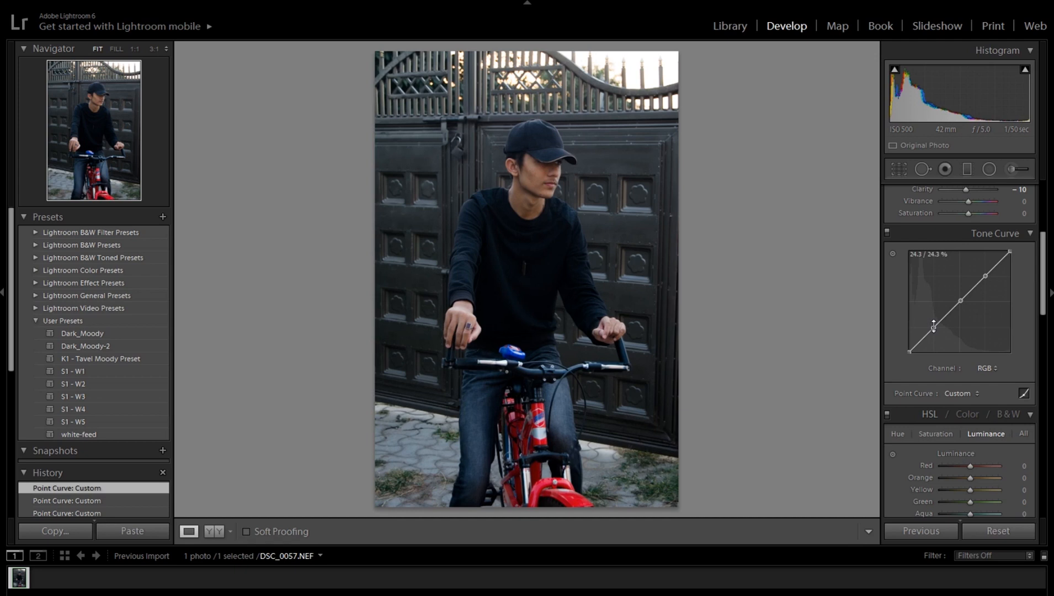
Step: Shape a faded S-curve: lower the shadow point, raise the highlight point, pull the white end down and lift the black end
drag(933, 328, 932, 332)
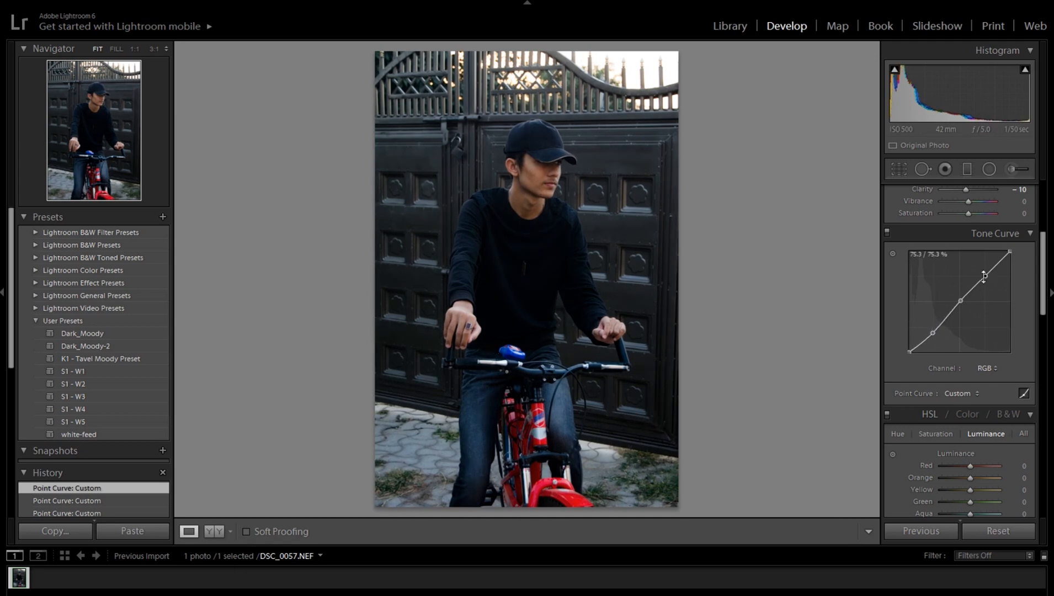
drag(986, 276, 1010, 260)
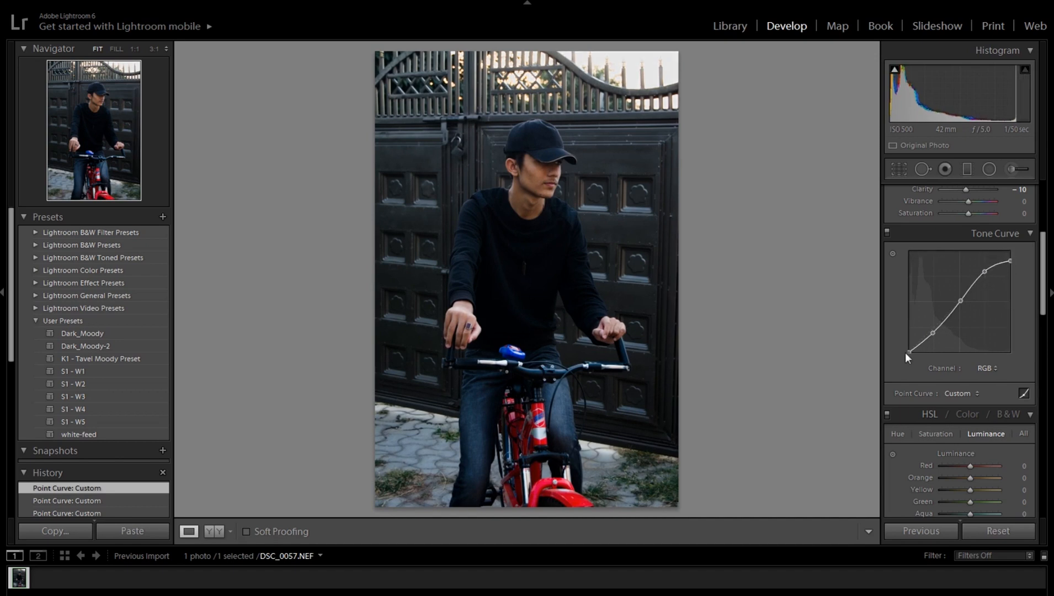
drag(909, 350, 910, 342)
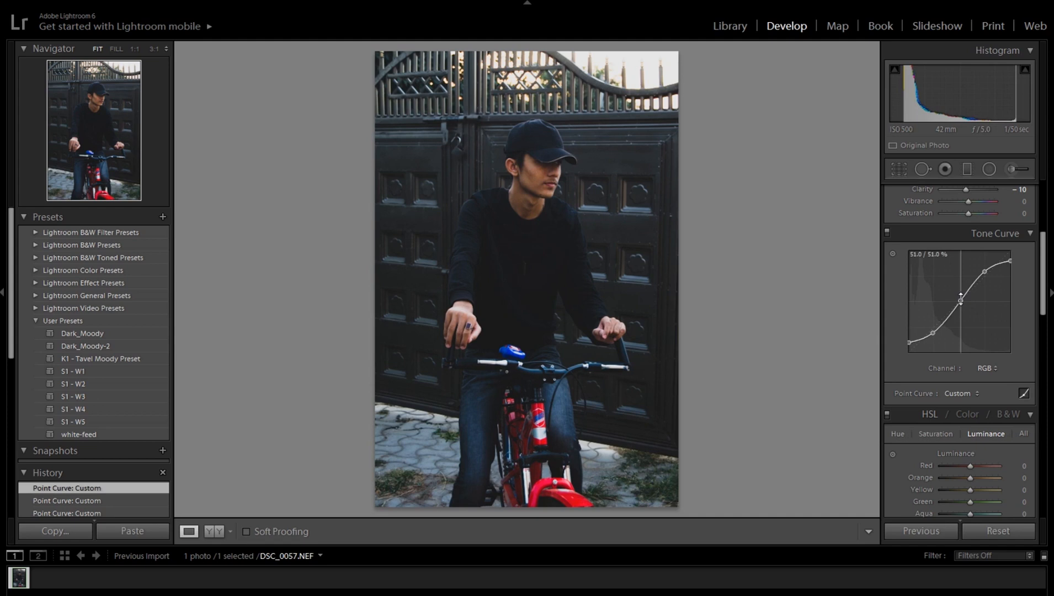
drag(961, 301, 960, 300)
Step: Try HSL hue shifts on the aqua, blue, orange and red ranges and reset each to 0
drag(1041, 286, 1046, 315)
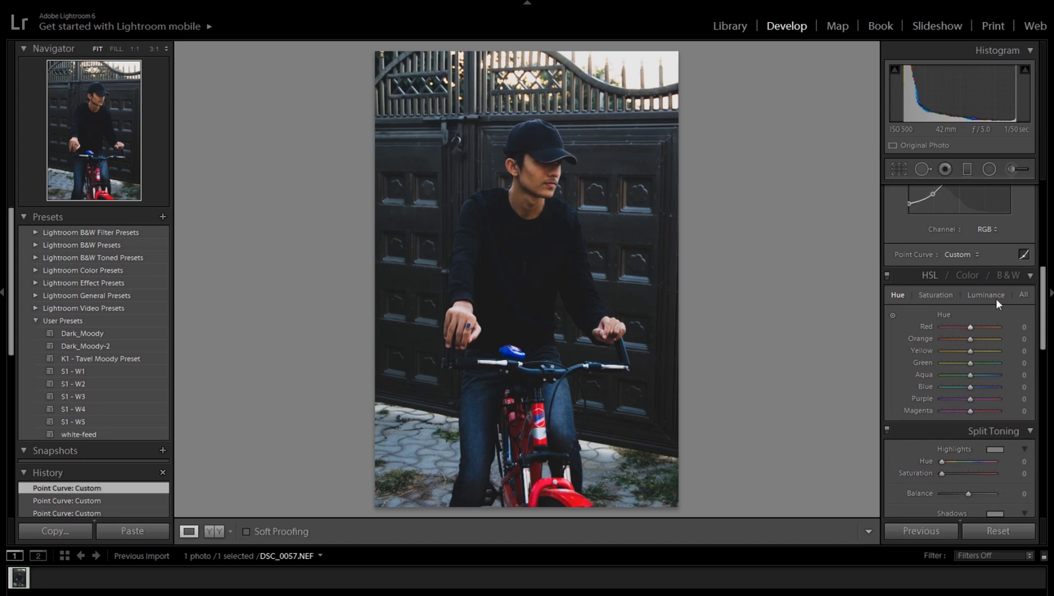
click(1023, 295)
mouse_move(971, 377)
mouse_down()
mouse_move(937, 374)
mouse_move(992, 375)
mouse_move(963, 378)
mouse_move(980, 394)
mouse_move(965, 393)
mouse_up()
double_click(964, 377)
double_click(964, 385)
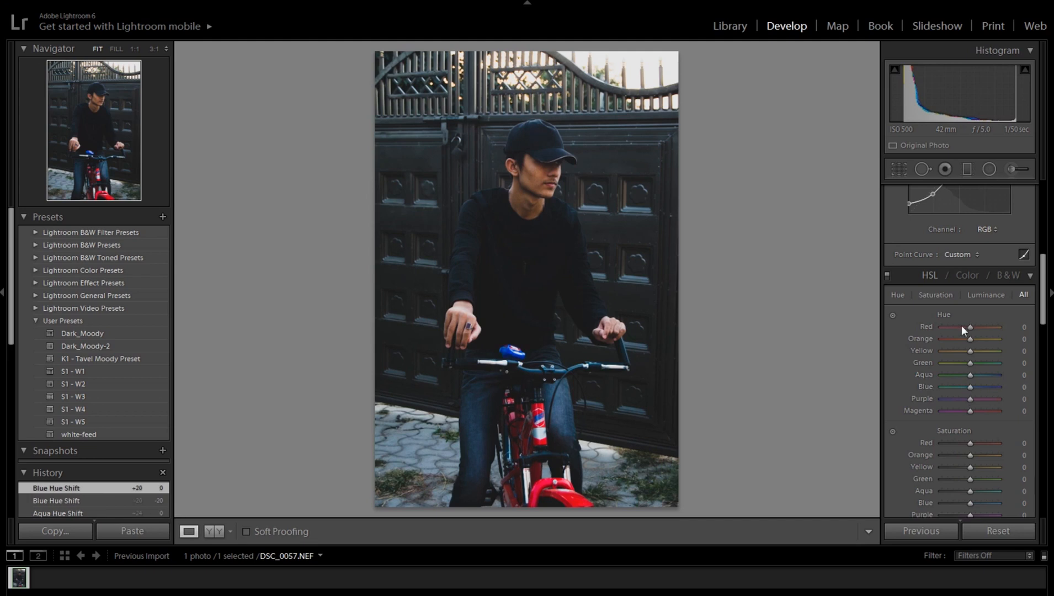
mouse_move(970, 338)
mouse_down()
mouse_move(979, 340)
mouse_move(954, 325)
mouse_move(979, 325)
mouse_up()
double_click(972, 335)
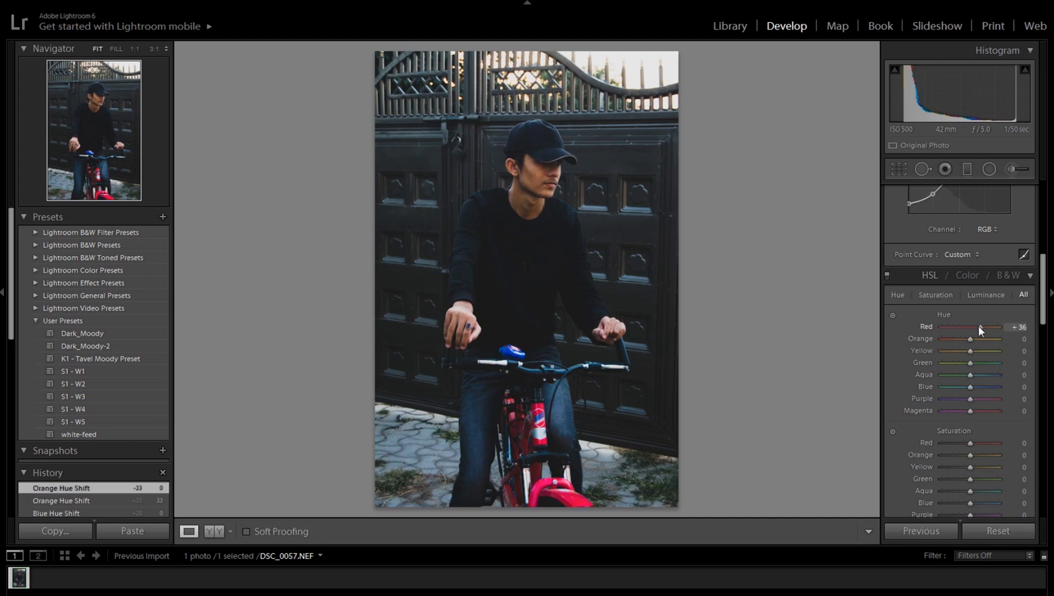
double_click(972, 324)
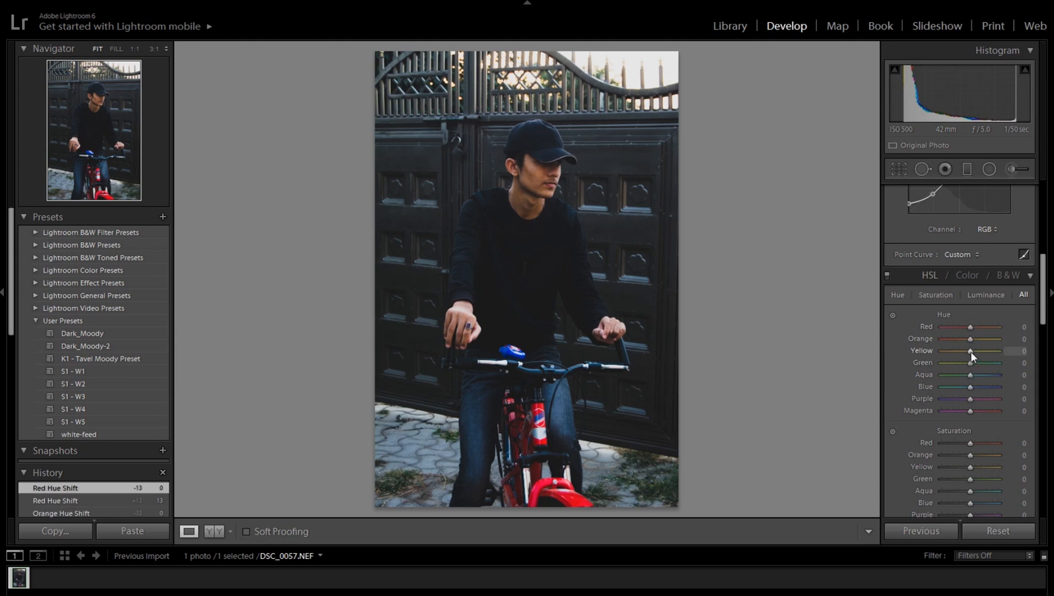
Step: Set the HSL hue to -76 for yellow and -78 for green, and the saturation to -60 for aqua and -62 for blue
drag(971, 351, 949, 352)
mouse_move(950, 353)
mouse_down()
mouse_move(959, 362)
mouse_move(948, 361)
mouse_up()
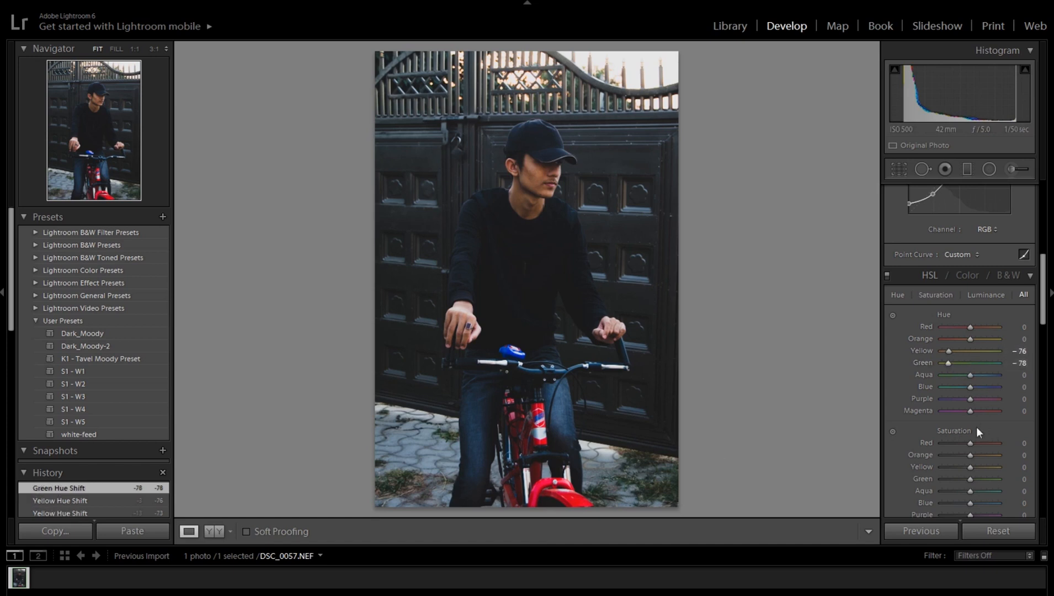
click(920, 296)
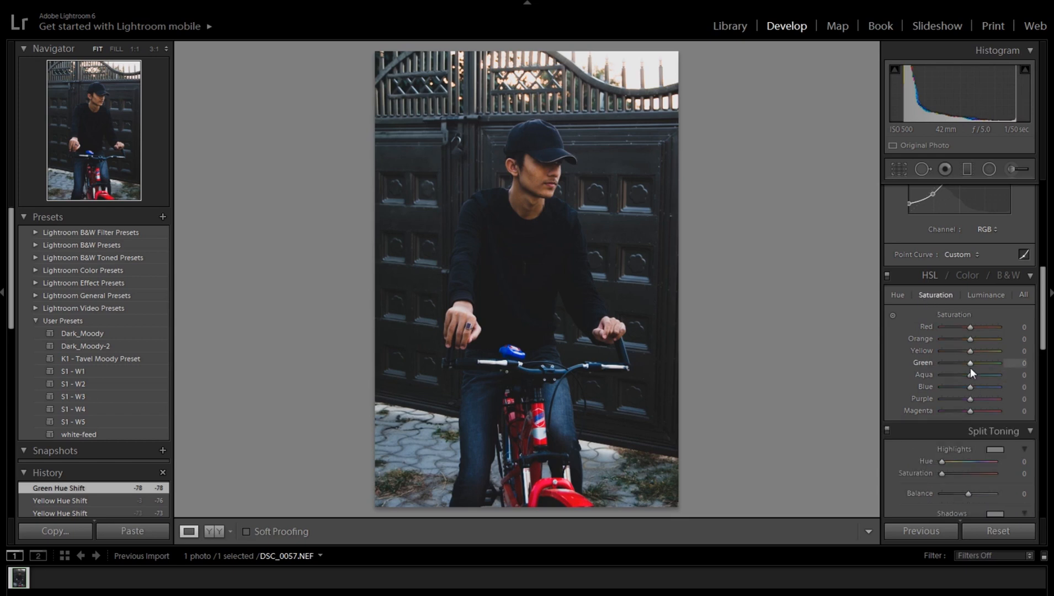
drag(972, 373, 952, 388)
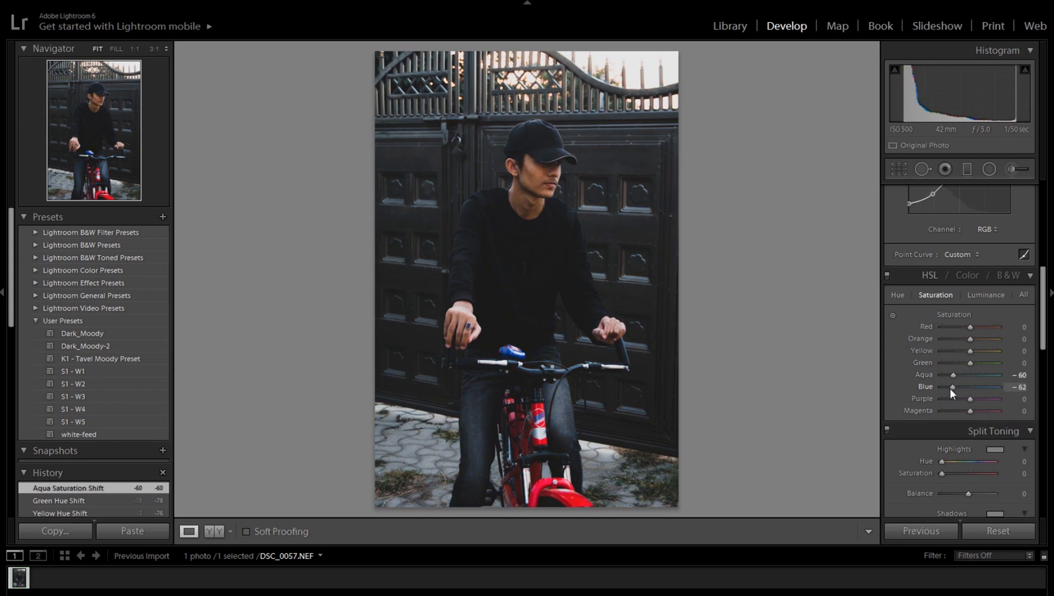
drag(950, 388, 949, 388)
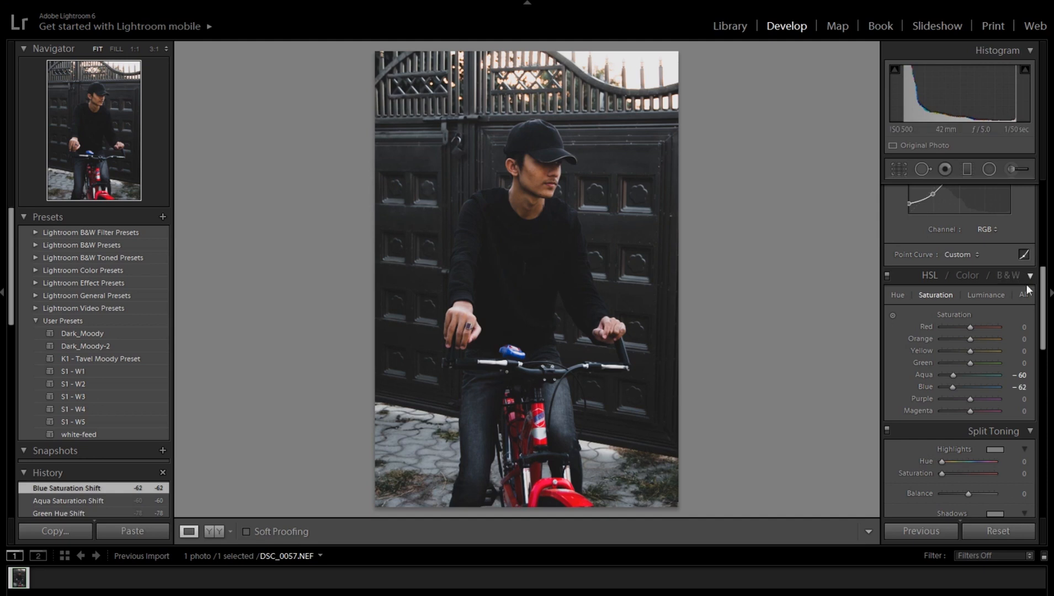
Step: Set the HSL luminance to +13 for red, +11 for orange, -22 for aqua and -36 for blue
scroll(1043, 294, up, 2)
click(985, 335)
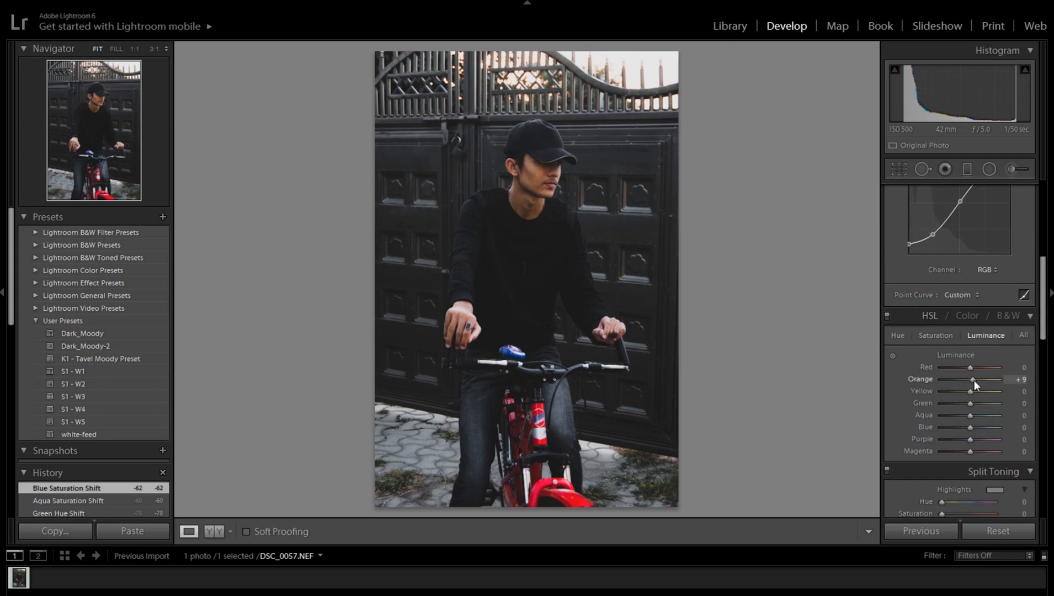
drag(974, 380, 975, 380)
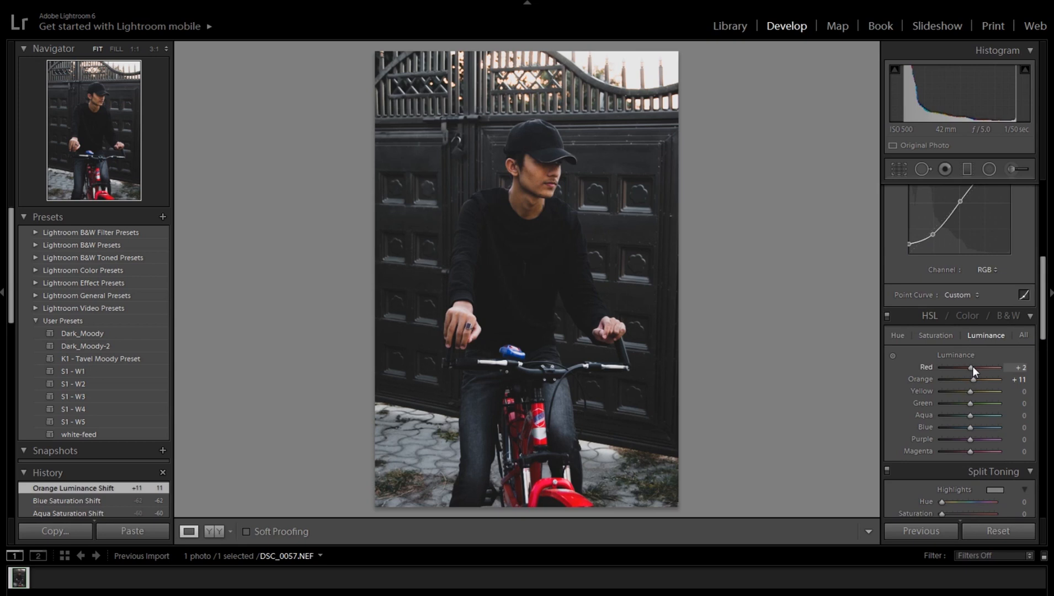
drag(974, 366, 976, 366)
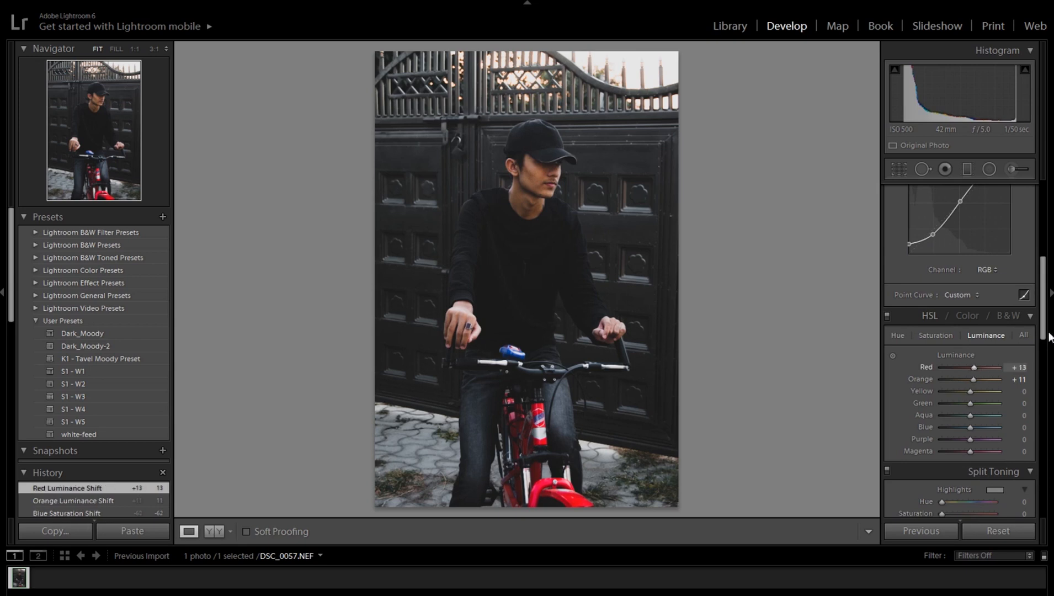
scroll(1045, 325, down, 3)
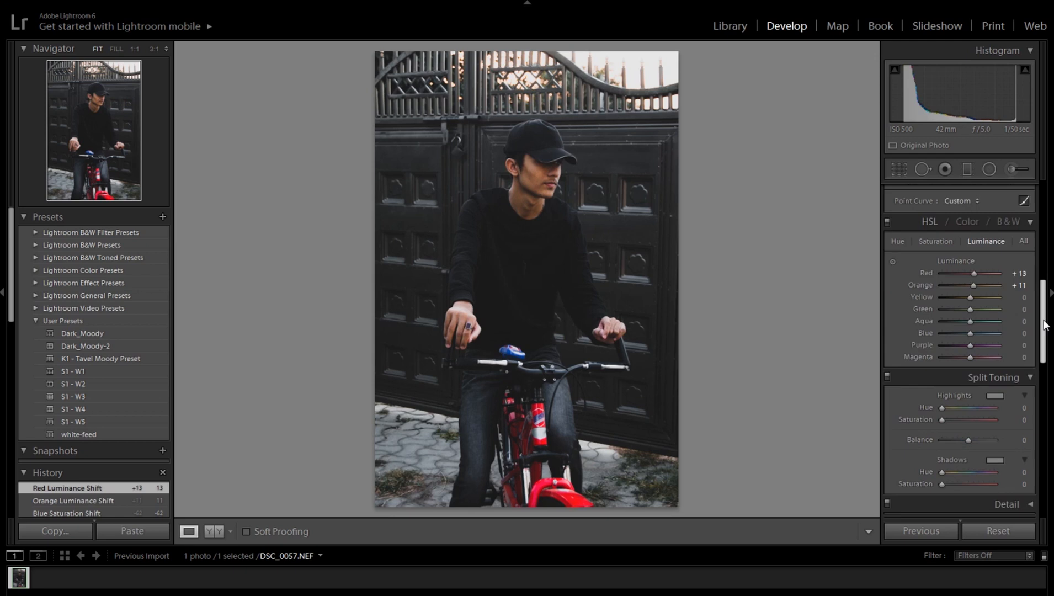
mouse_move(969, 332)
mouse_down()
mouse_move(959, 333)
mouse_move(964, 321)
mouse_up()
Step: Tint the split toning highlights with a pale blue of hue 198 and saturation 11
drag(1045, 288, 1044, 305)
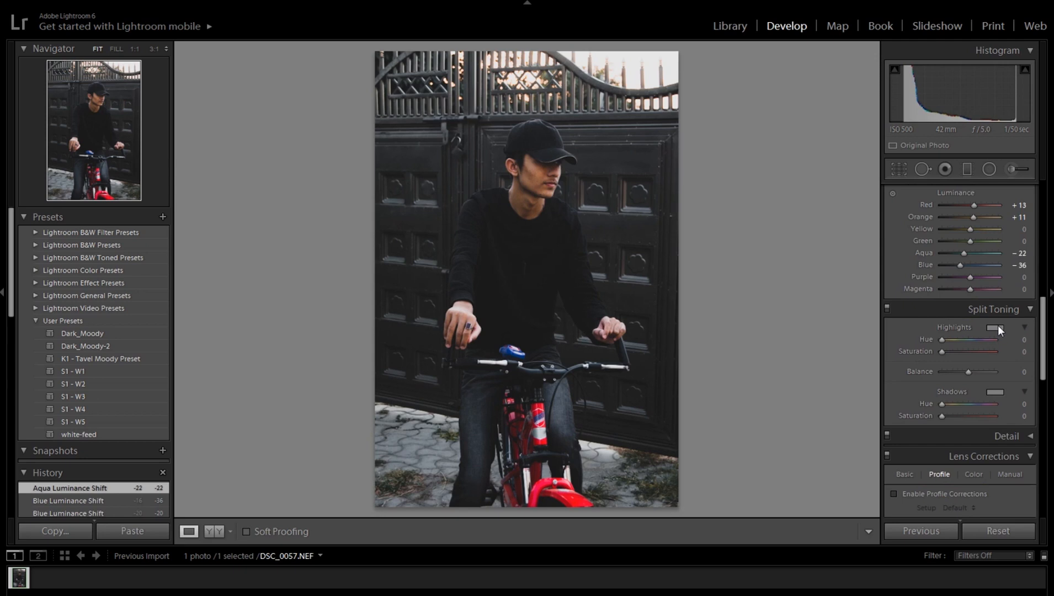
click(997, 328)
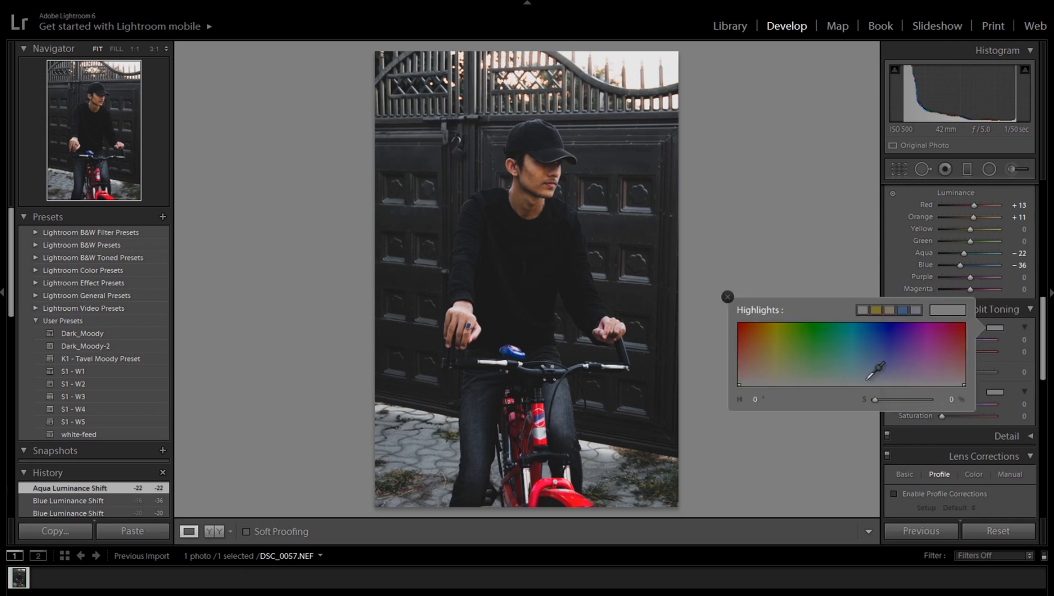
drag(868, 379, 863, 379)
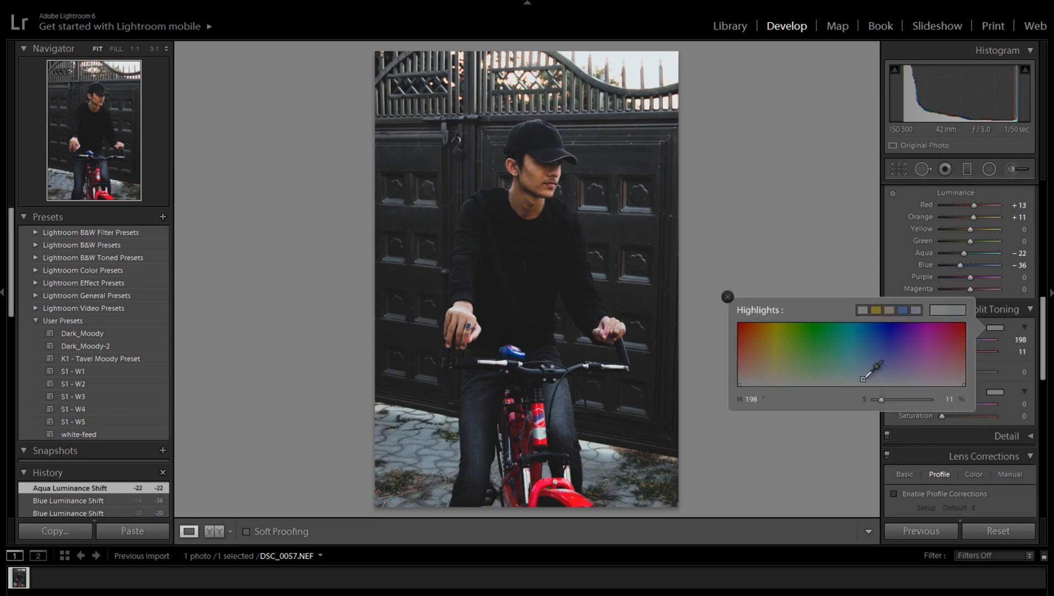
click(867, 287)
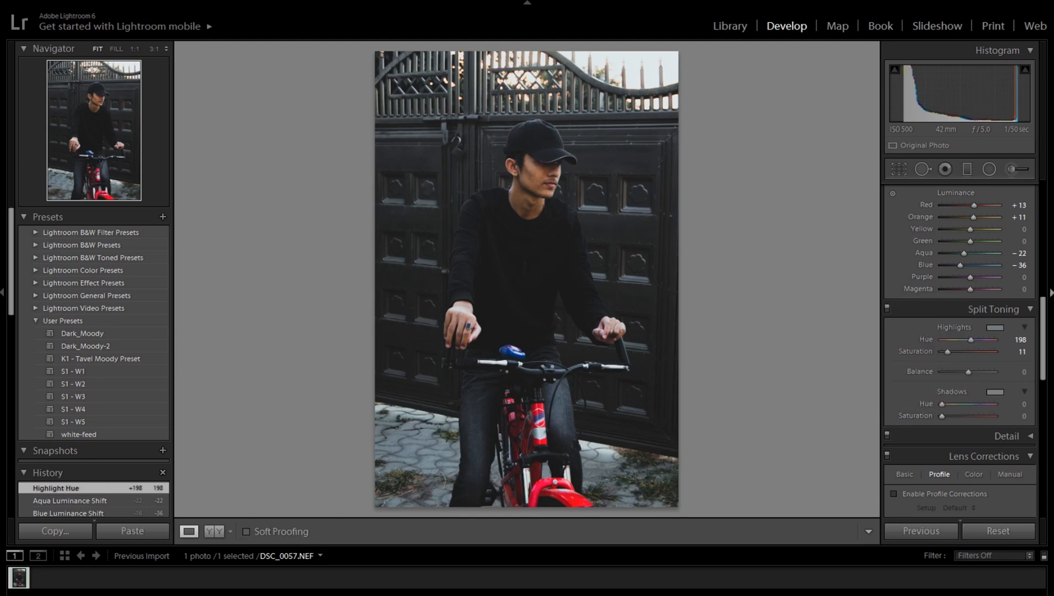
Step: Set the post-crop vignette amount to -5
click(1051, 293)
drag(1041, 381, 1040, 437)
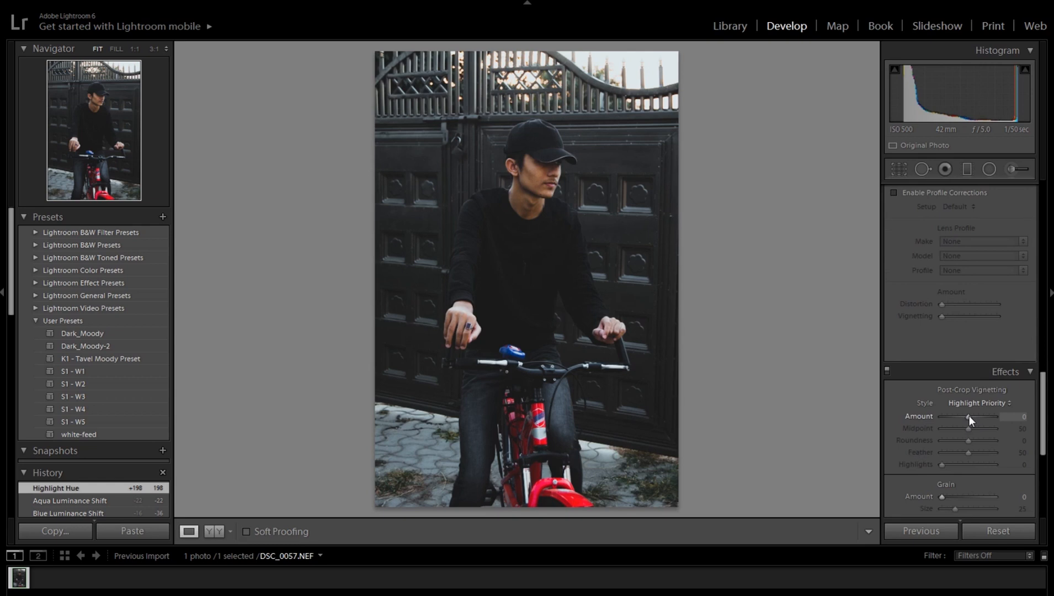
drag(969, 416, 968, 416)
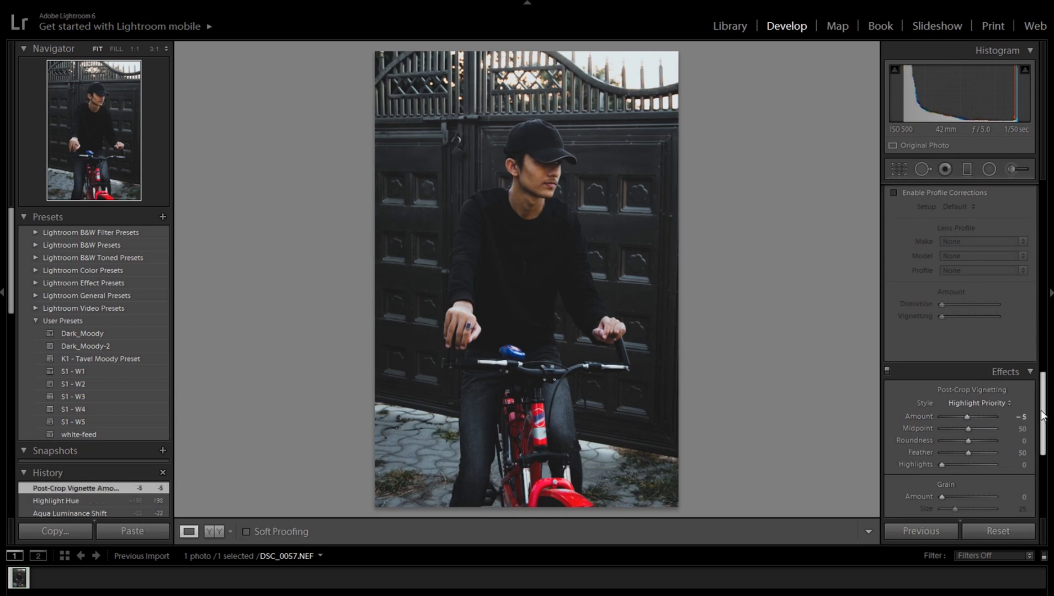
Step: Add a graduated filter across the middle of the photo, show its mask overlay and rotate it to cover the lower half
drag(1042, 426, 1040, 490)
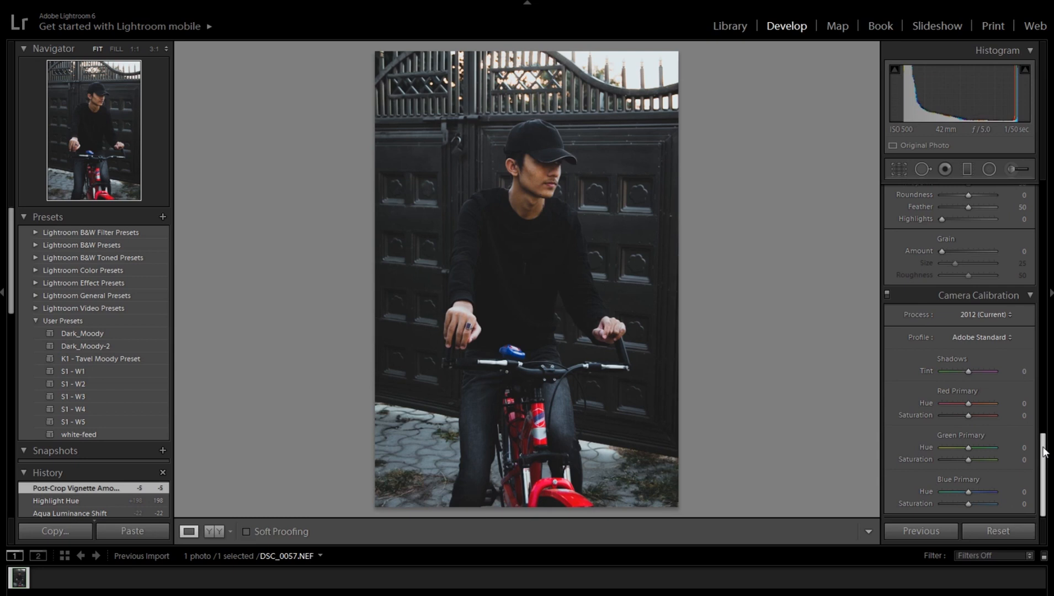
drag(1044, 451, 1044, 198)
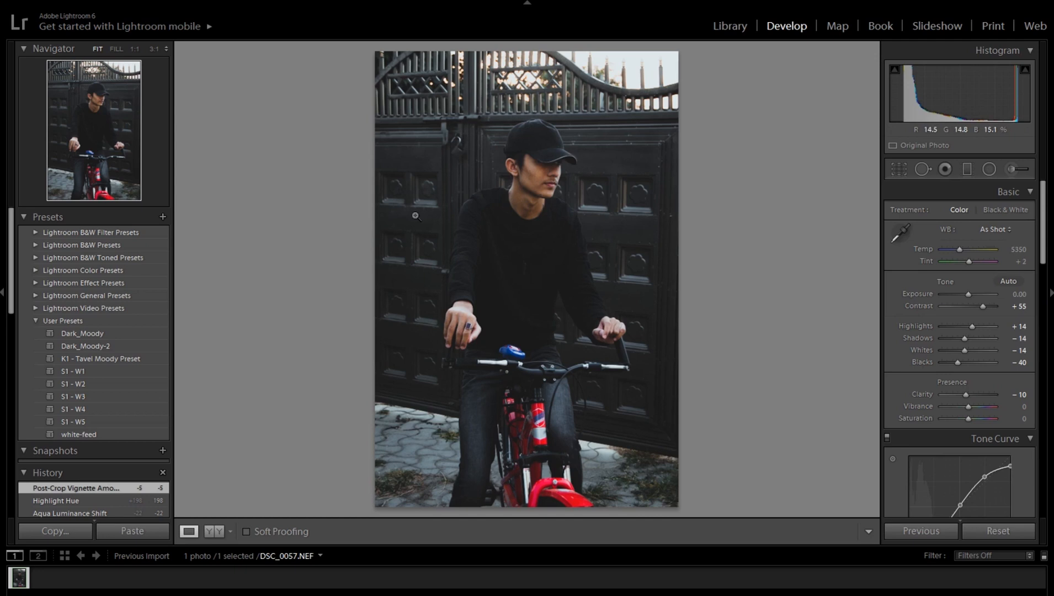
click(968, 170)
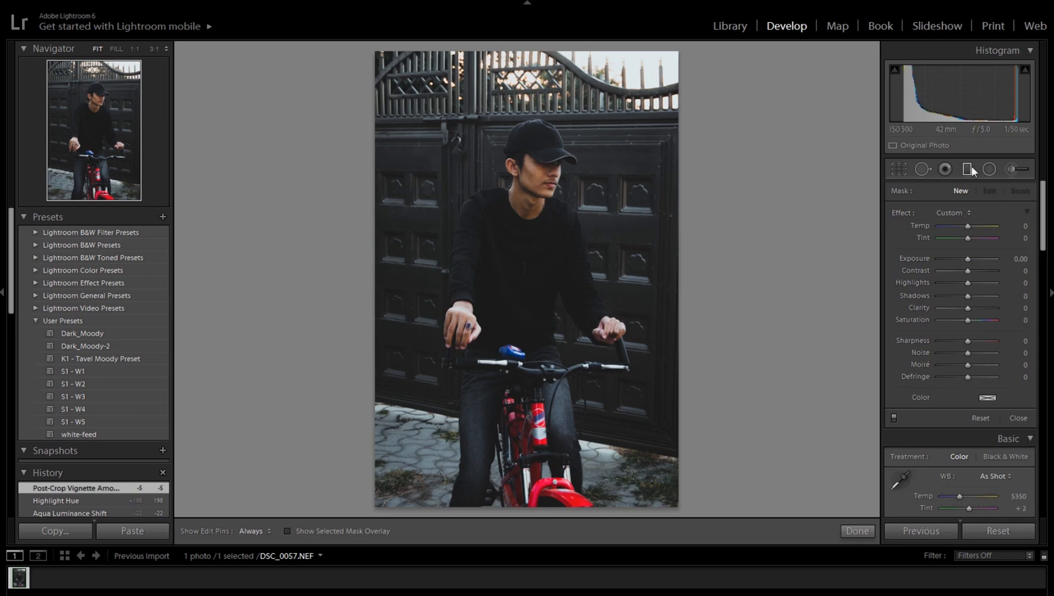
drag(528, 227, 529, 351)
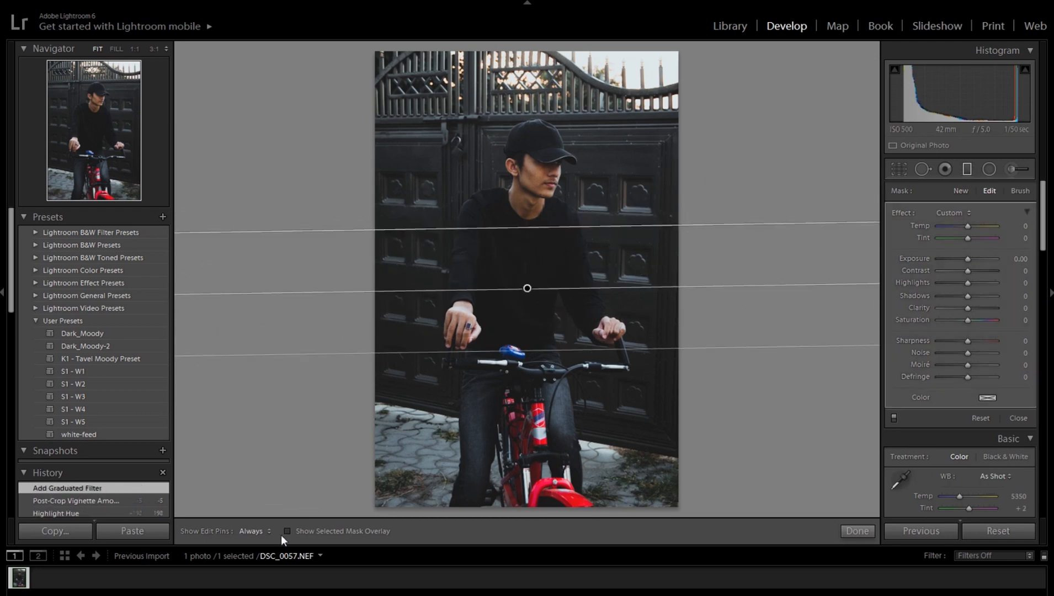
click(287, 531)
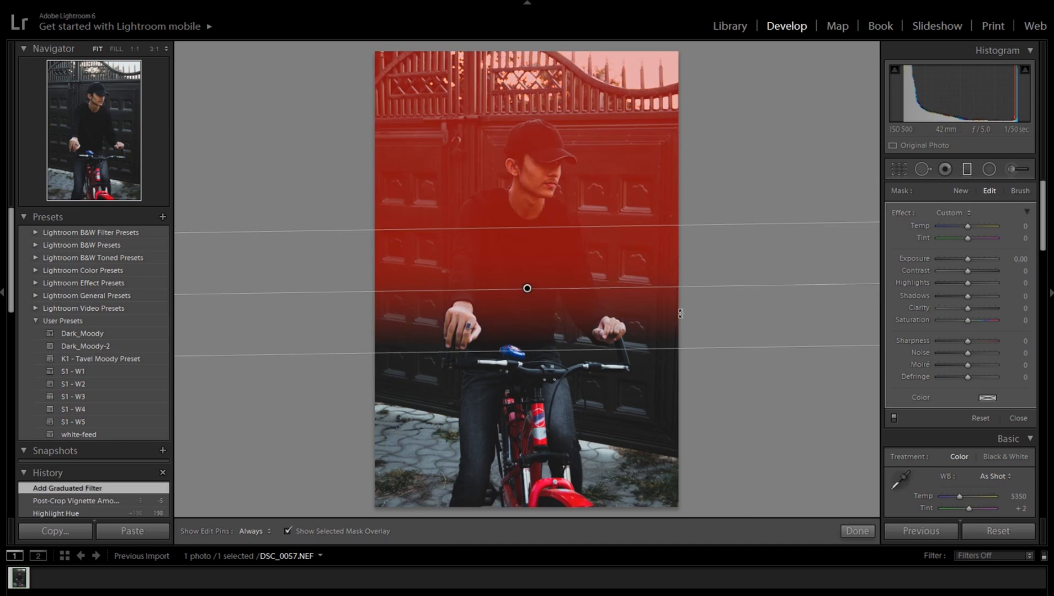
drag(680, 313, 423, 285)
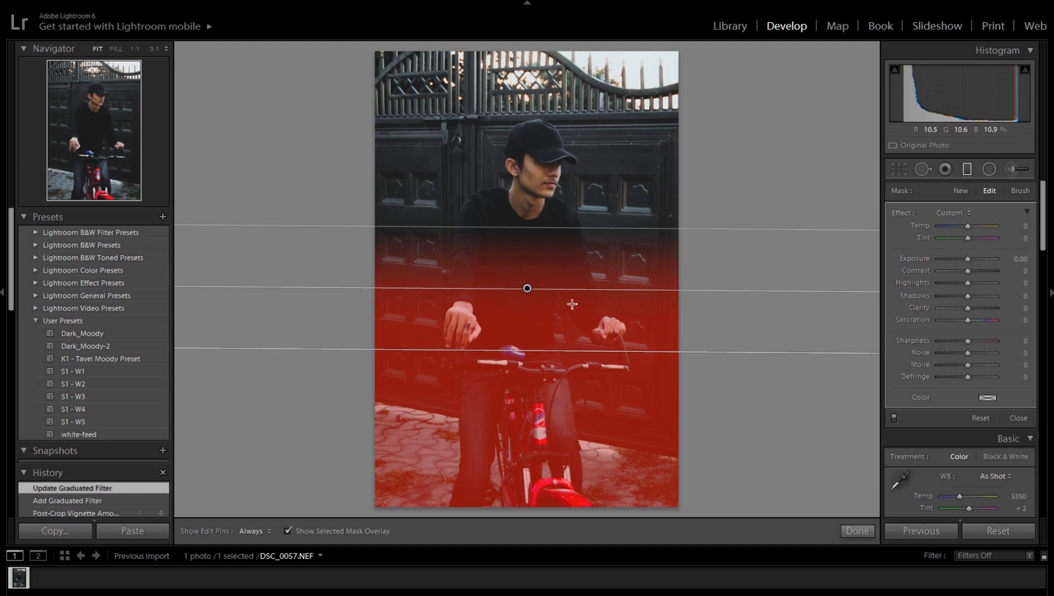
Step: Move the graduated filter up so its centre sits on the man's chest, and hide the mask overlay
drag(528, 289, 536, 258)
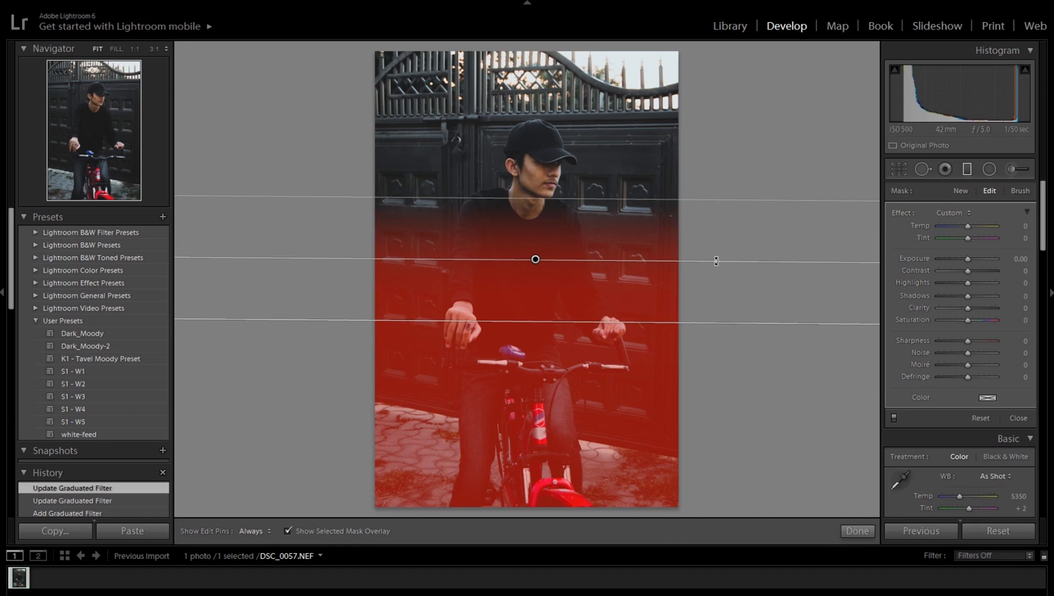
drag(536, 260, 536, 253)
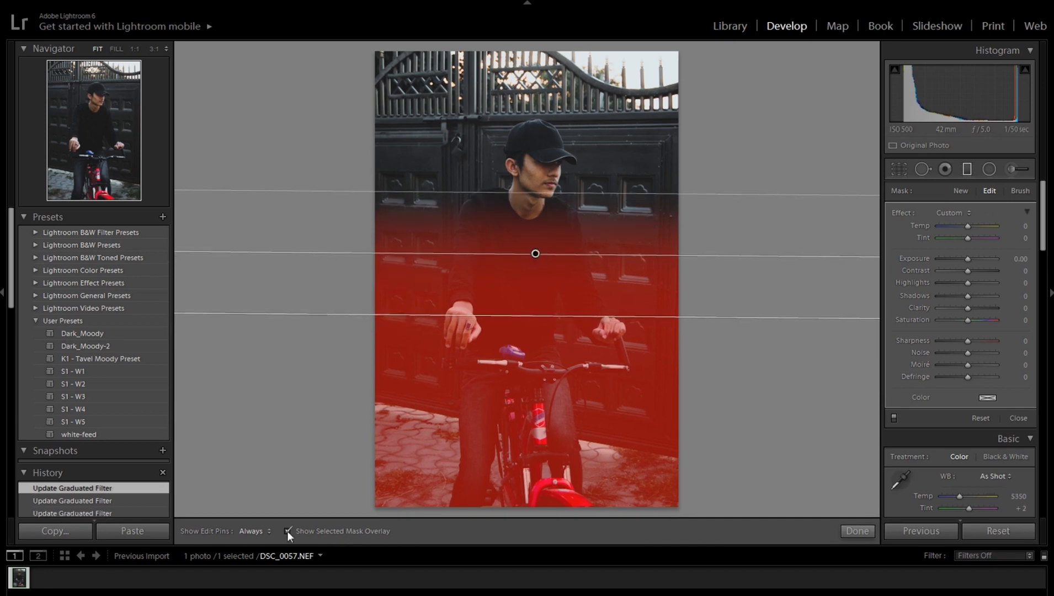
key(o)
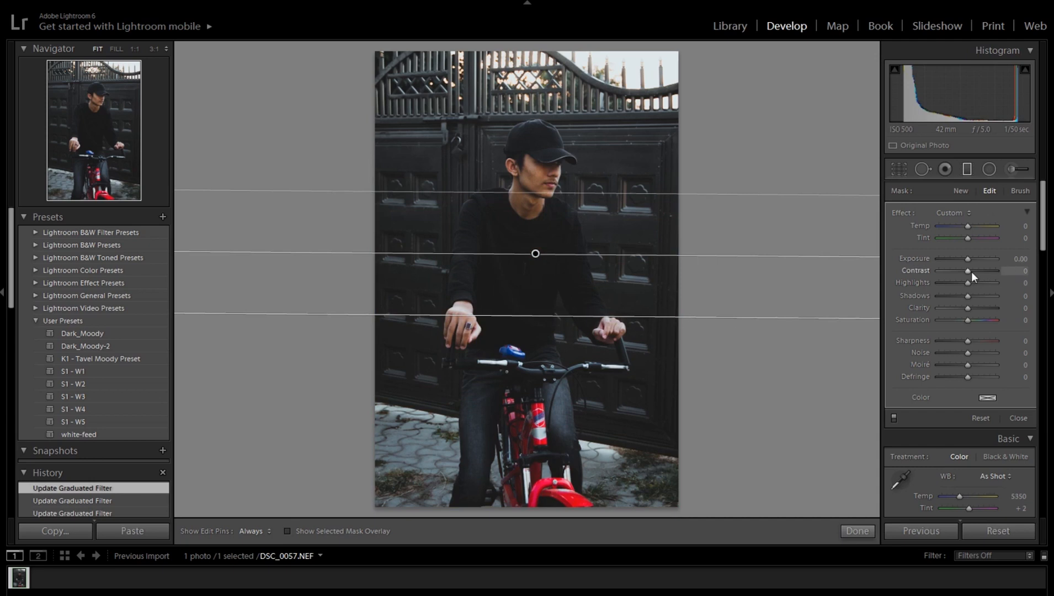
Step: Set the lower graduated filter's contrast to 52, highlights to -8, shadows to -14, clarity to -8 and temperature to -3, and finish editing it
drag(971, 271, 986, 268)
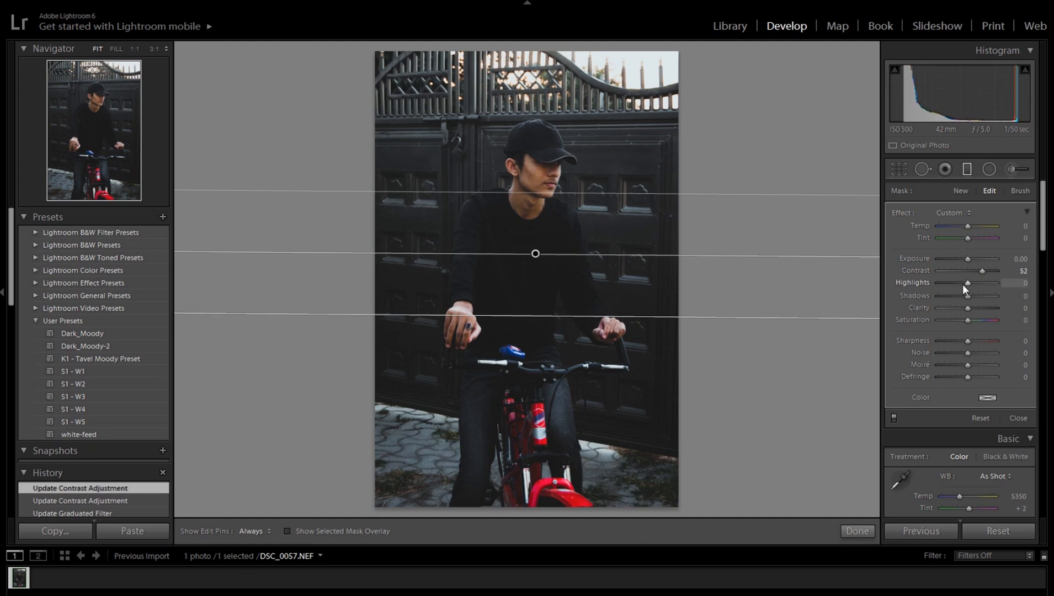
drag(967, 282, 965, 306)
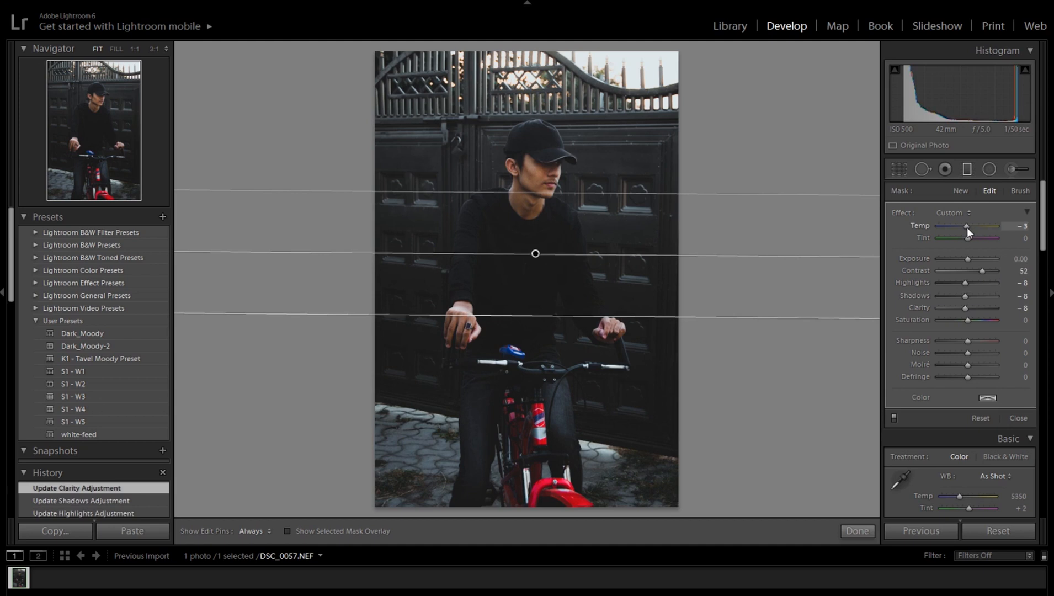
drag(967, 227, 966, 228)
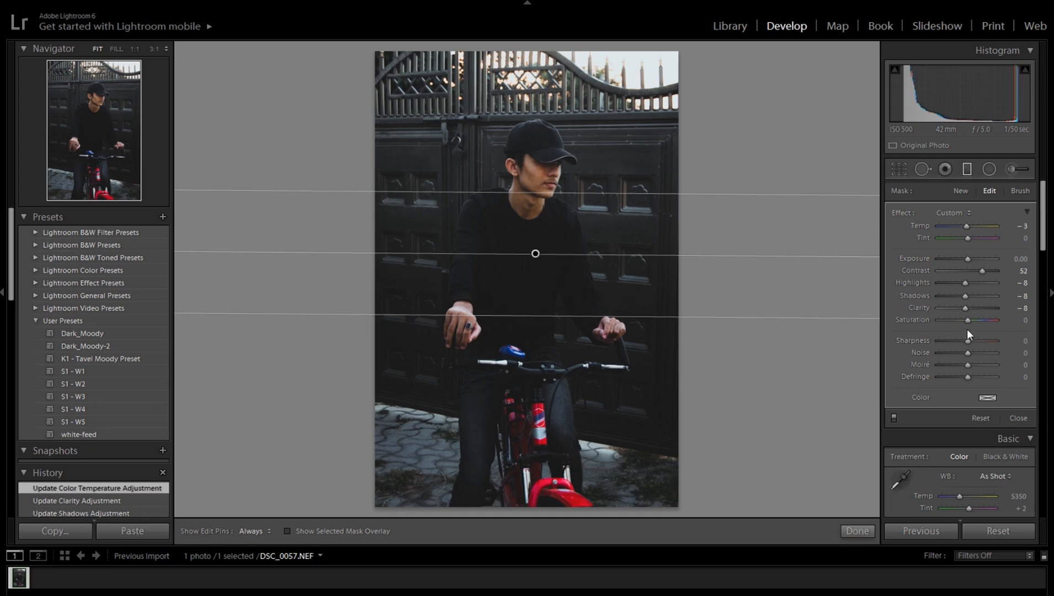
drag(963, 296, 962, 296)
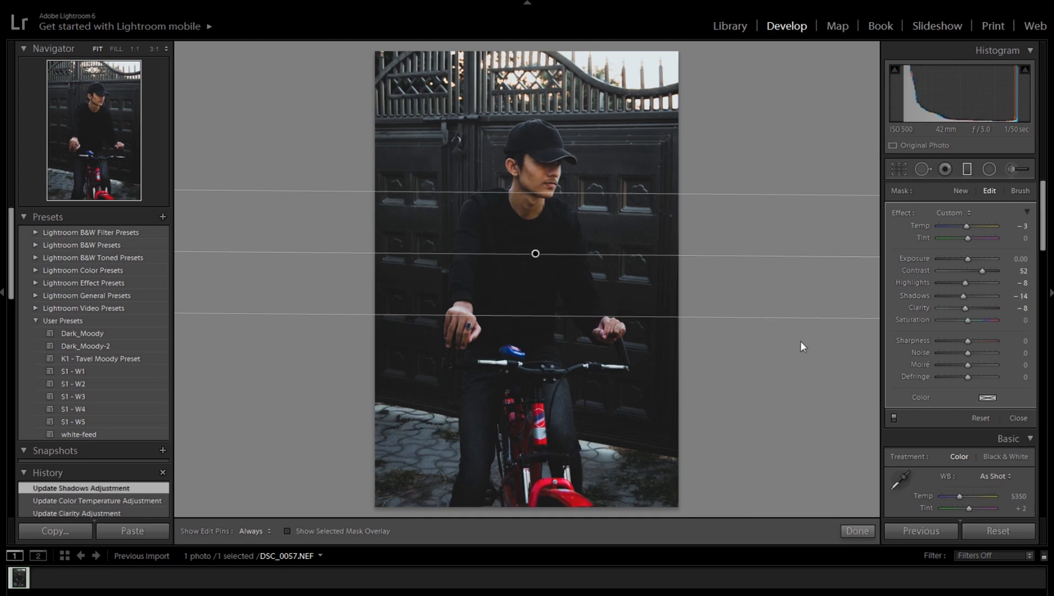
click(857, 531)
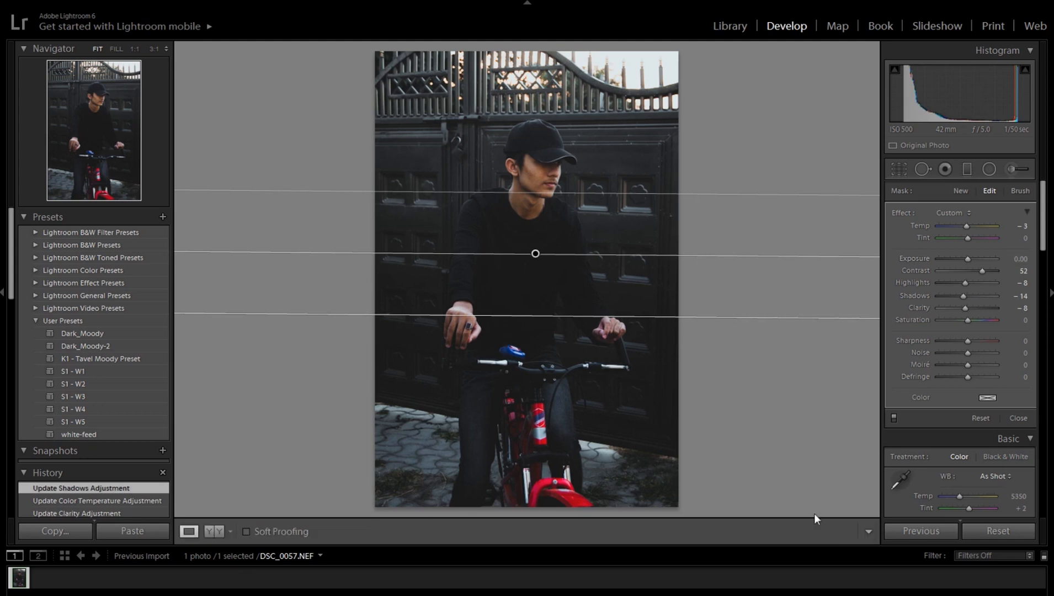
Step: Add a second graduated filter from the photo's upper edge down to the man's chest, checking its coverage with the mask overlay
click(967, 169)
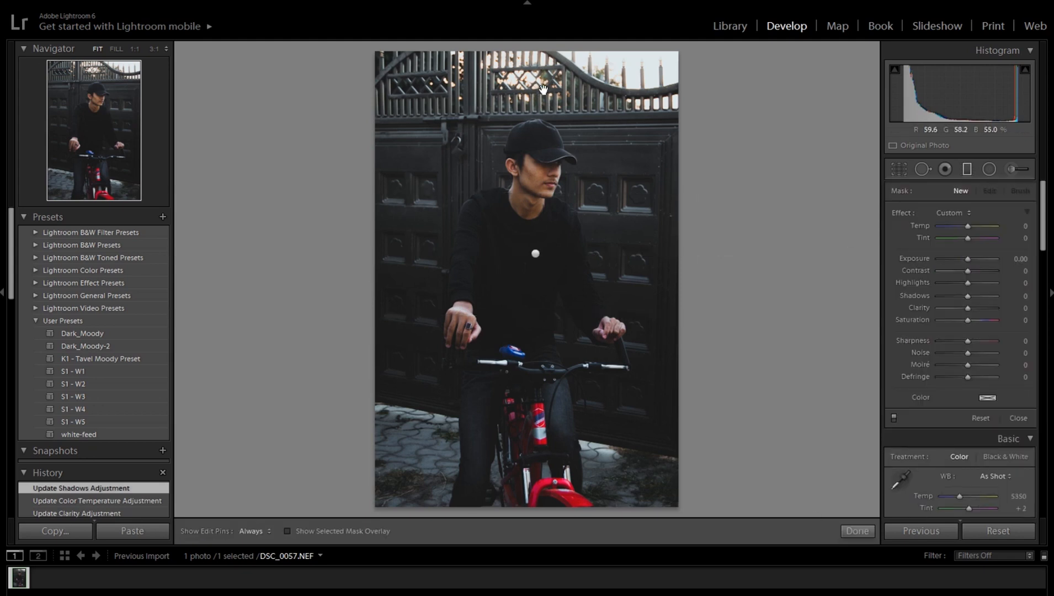
drag(538, 56, 539, 125)
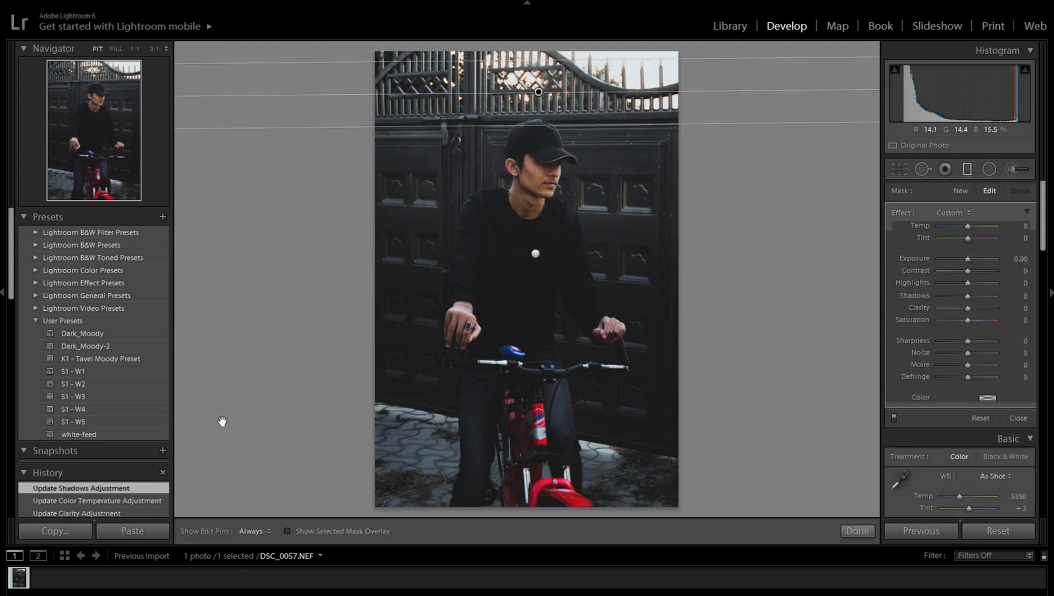
click(288, 533)
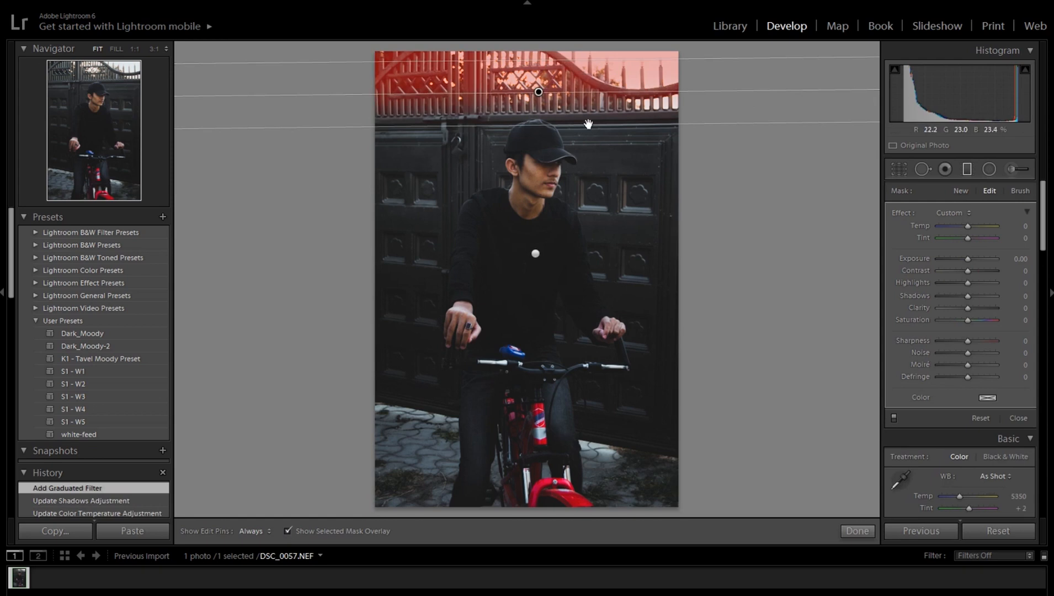
drag(588, 123, 589, 249)
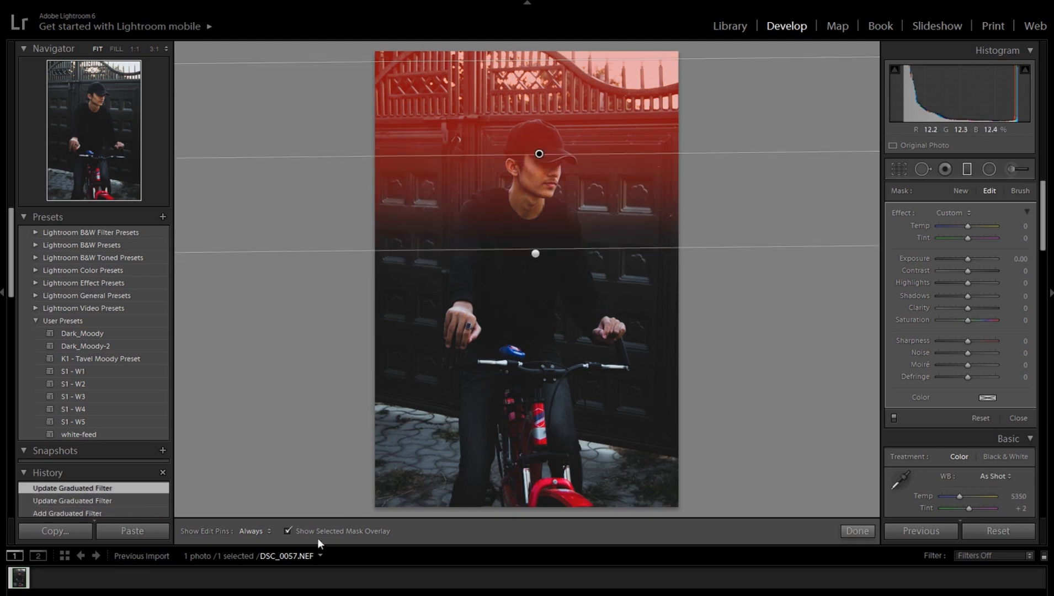
click(288, 531)
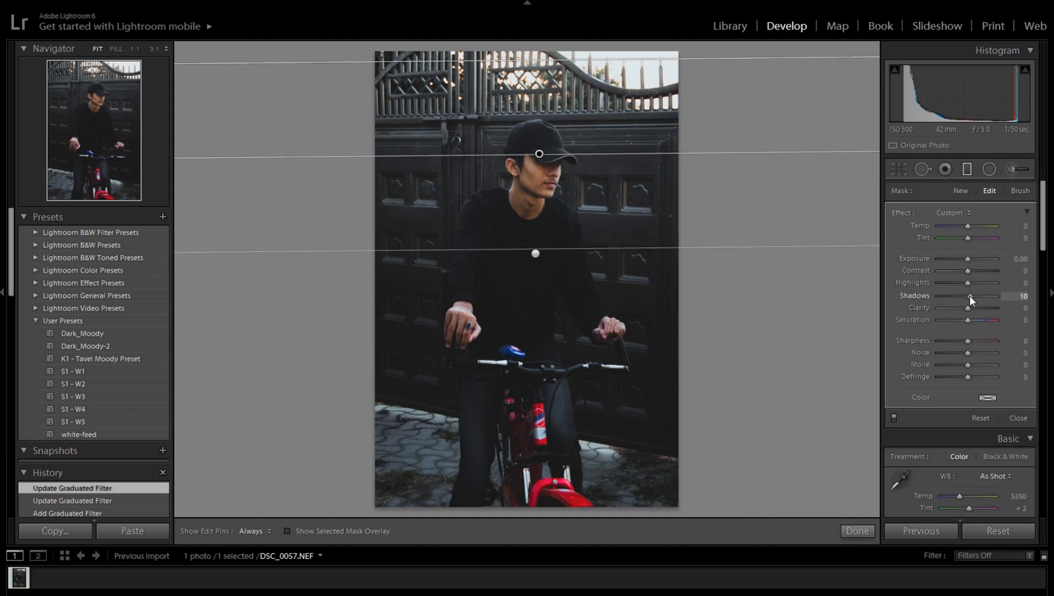
Step: Set the upper graduated filter's contrast to 36, highlights to 10, shadows to 16 and clarity to -8, and finish editing it
drag(969, 296, 969, 296)
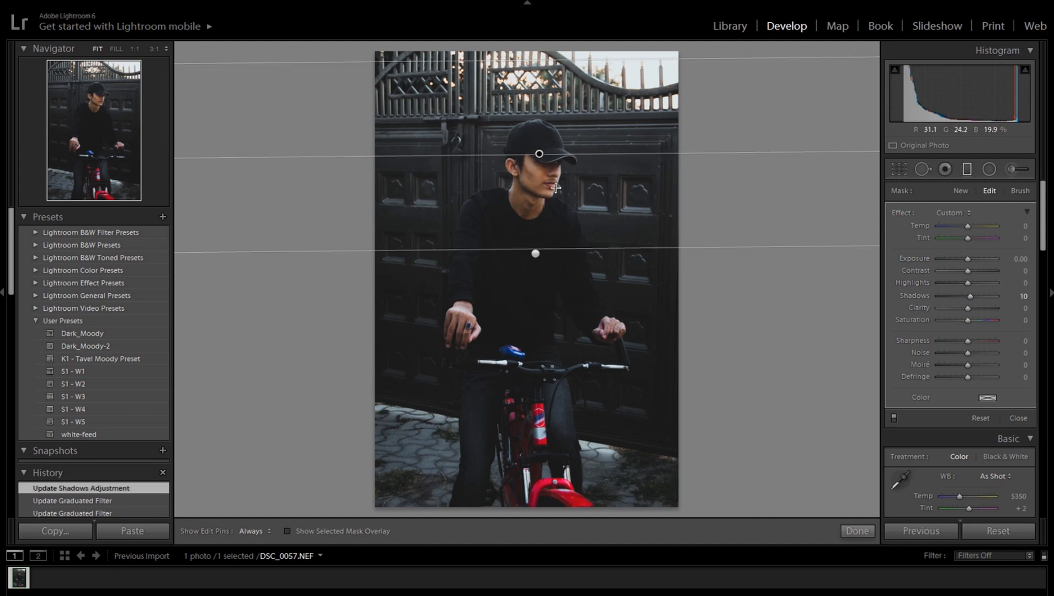
drag(969, 281, 974, 294)
double_click(966, 270)
click(976, 271)
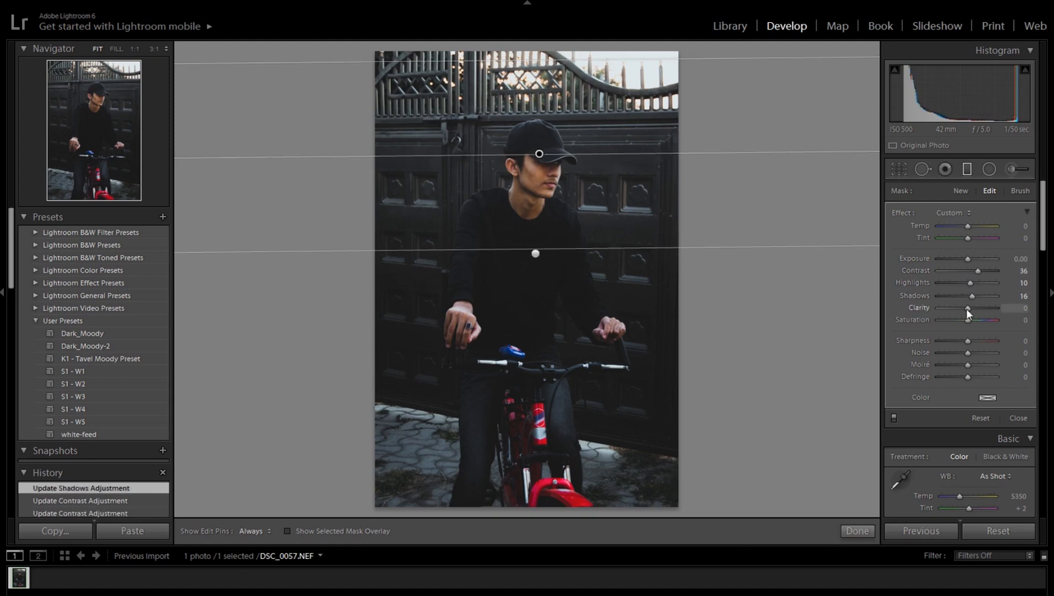
drag(966, 309, 964, 309)
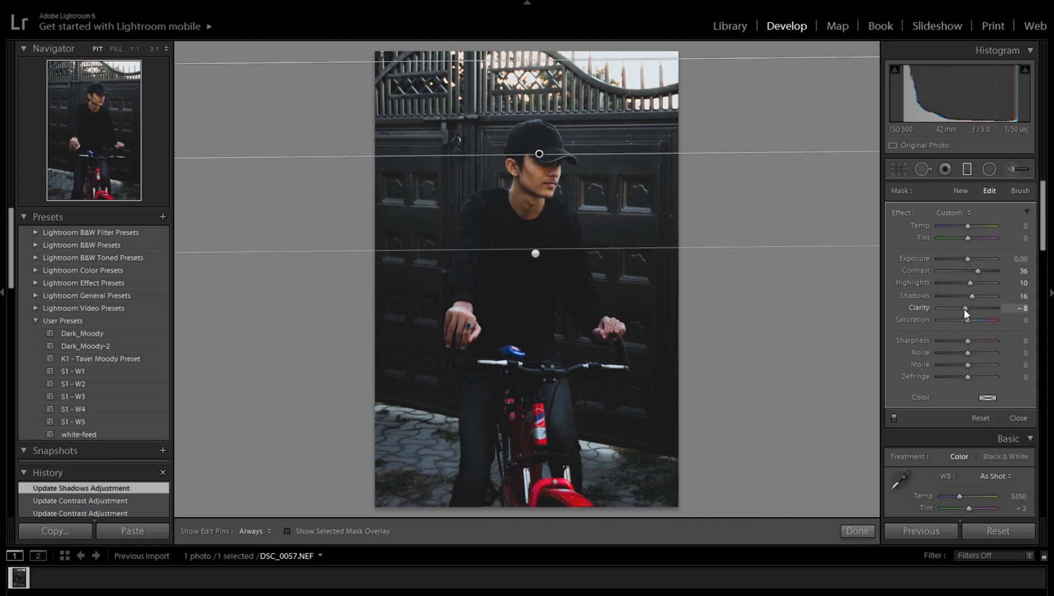
click(865, 532)
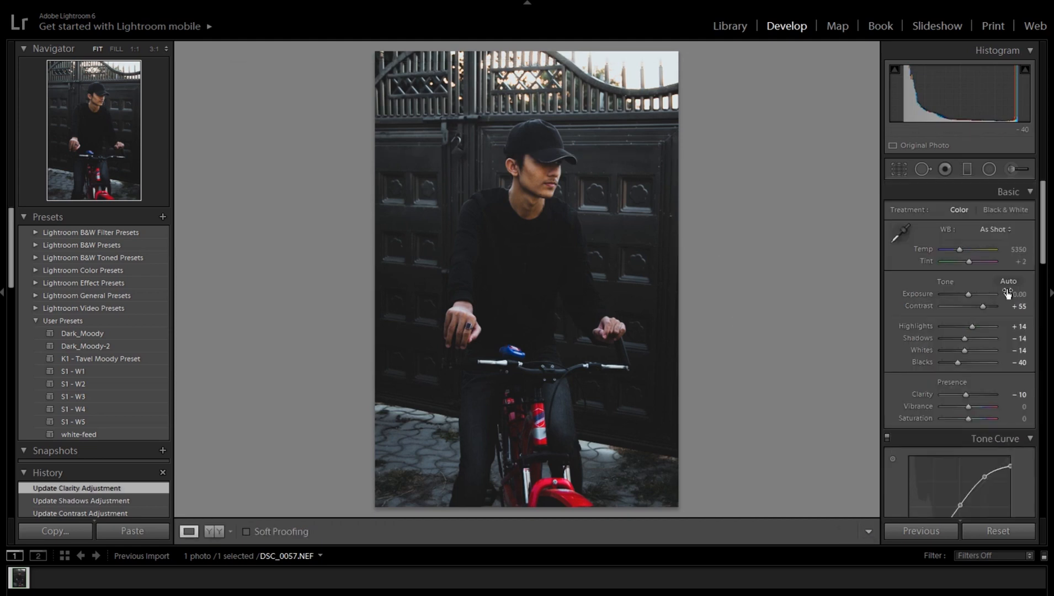
Step: Lower the shadow point of the RGB tone curve and add another point just above it at about 27.8 / 22.7 %
scroll(1044, 259, down, 2)
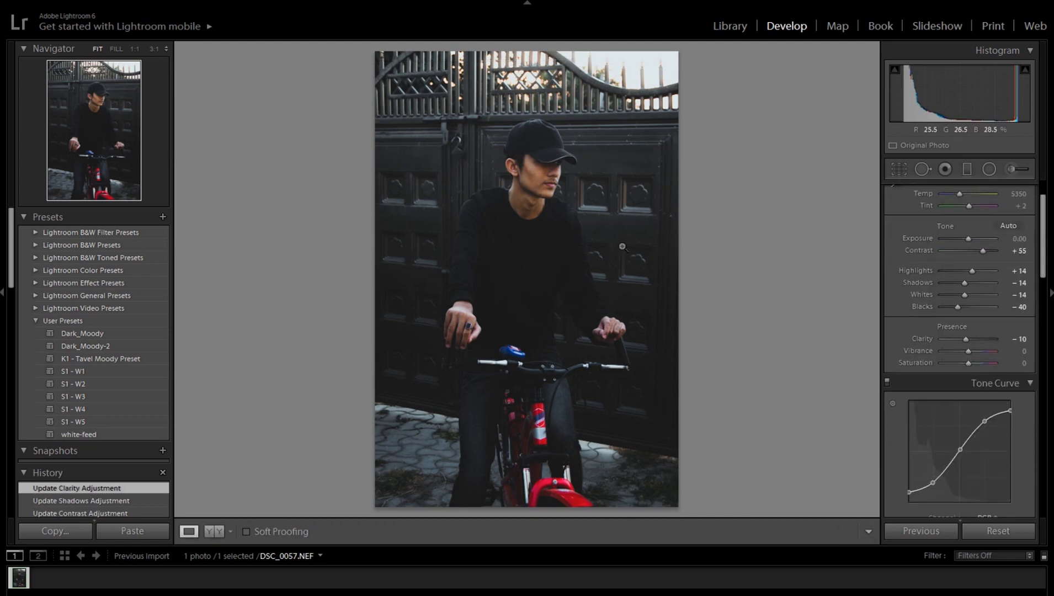
scroll(980, 299, down, 3)
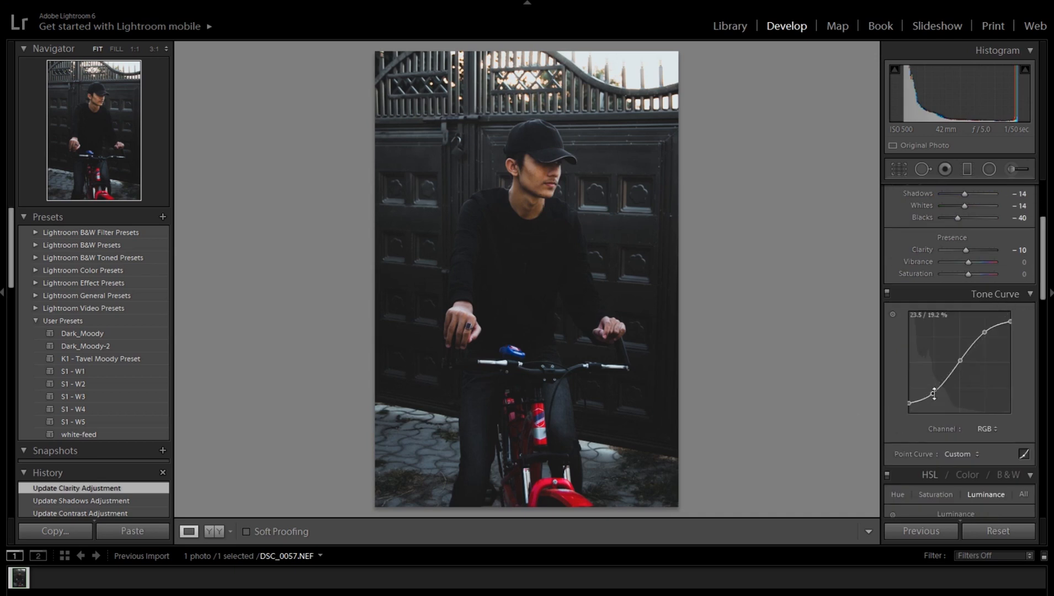
drag(934, 394, 930, 398)
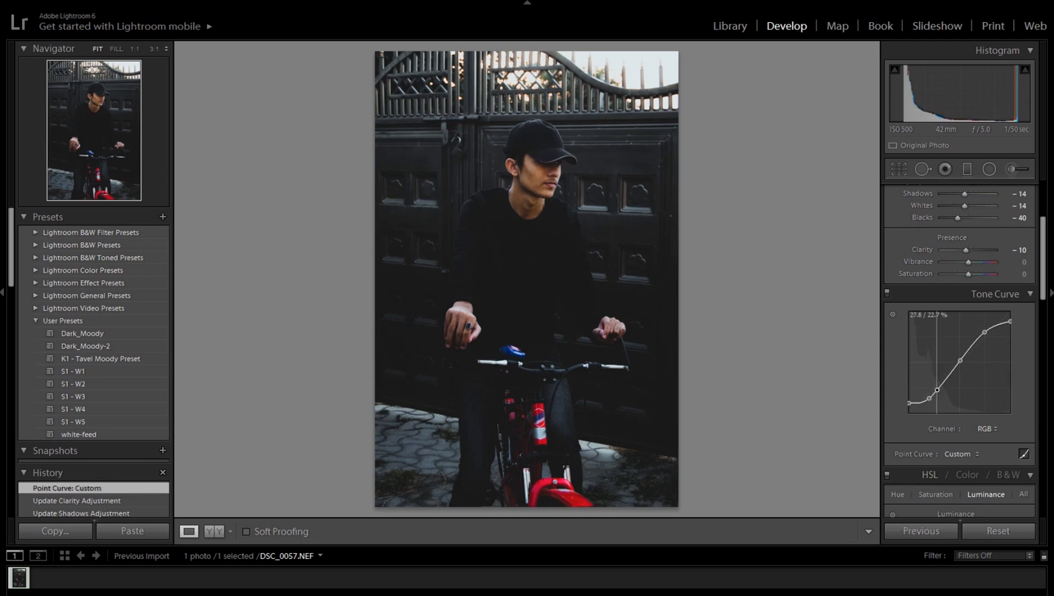
click(938, 391)
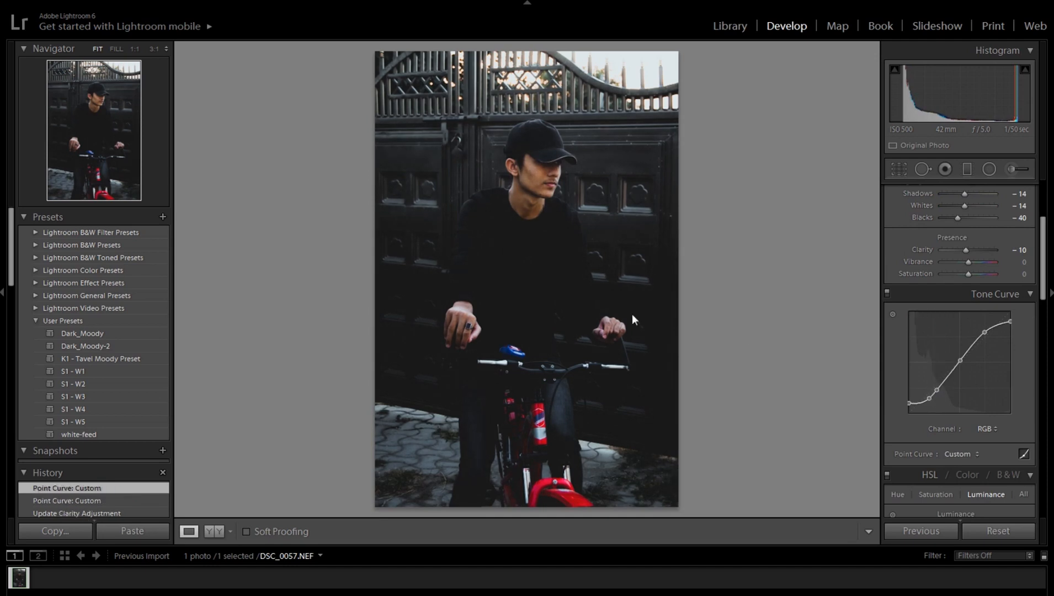
Step: Reselect the graduated filter centred on the man's chest, adjust its exposure and finish editing it
scroll(960, 353, up, 3)
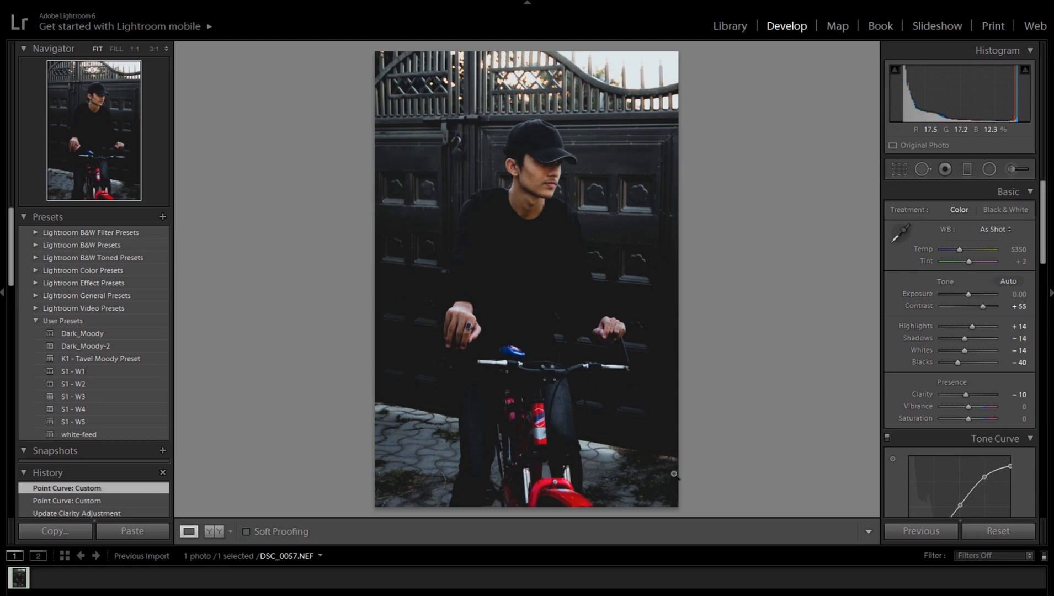
click(967, 170)
click(535, 254)
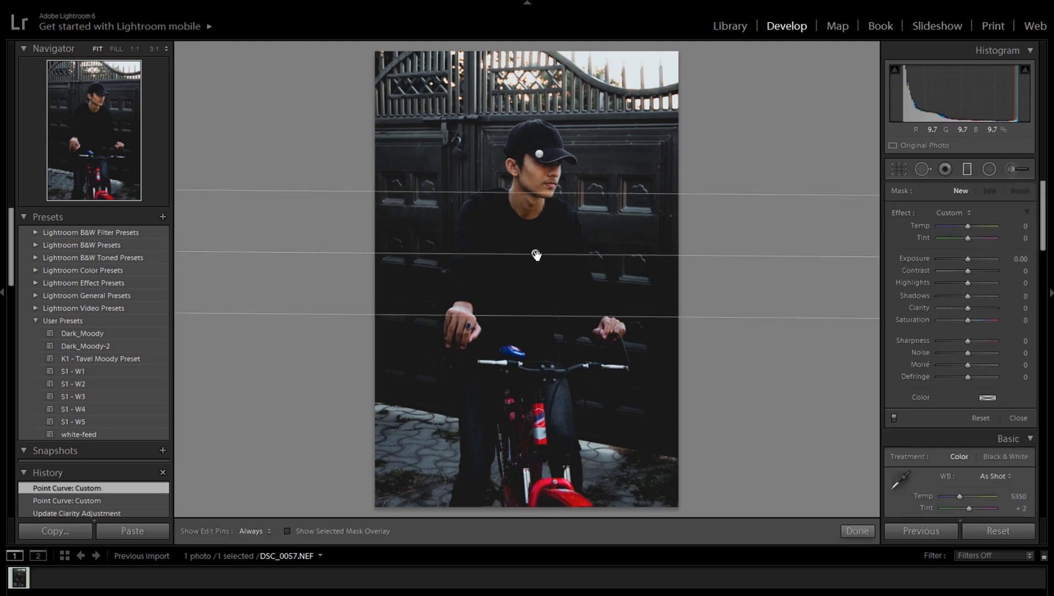
double_click(968, 260)
click(857, 531)
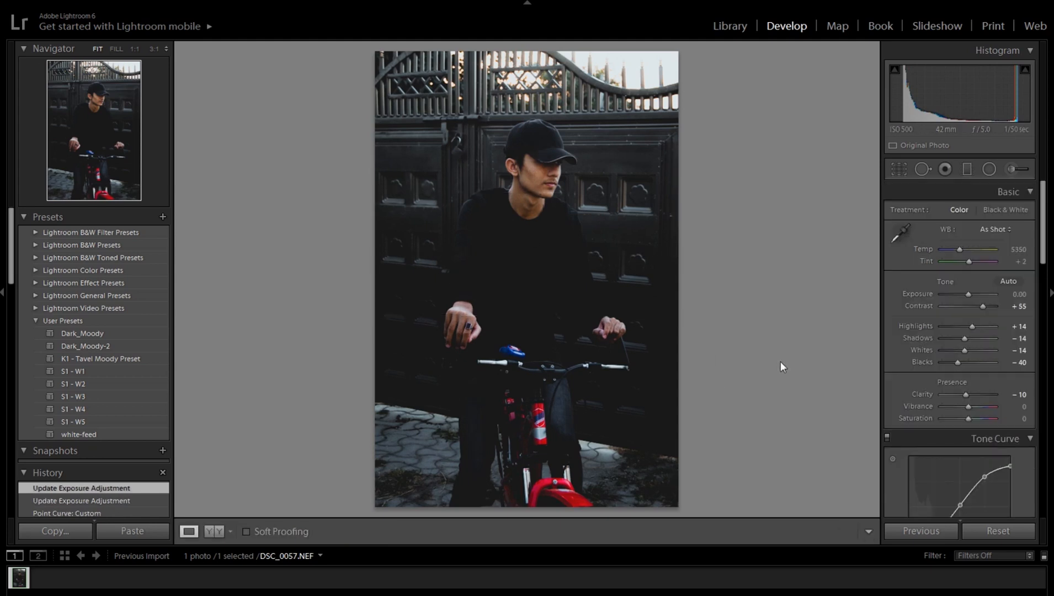
Step: Compare the edited photo with its unedited version and review the basic and tone curve settings
key(backslash)
key(backslash)
mouse_move(1043, 221)
mouse_down()
mouse_move(1043, 269)
mouse_move(1042, 205)
mouse_up()
scroll(1029, 239, down, 3)
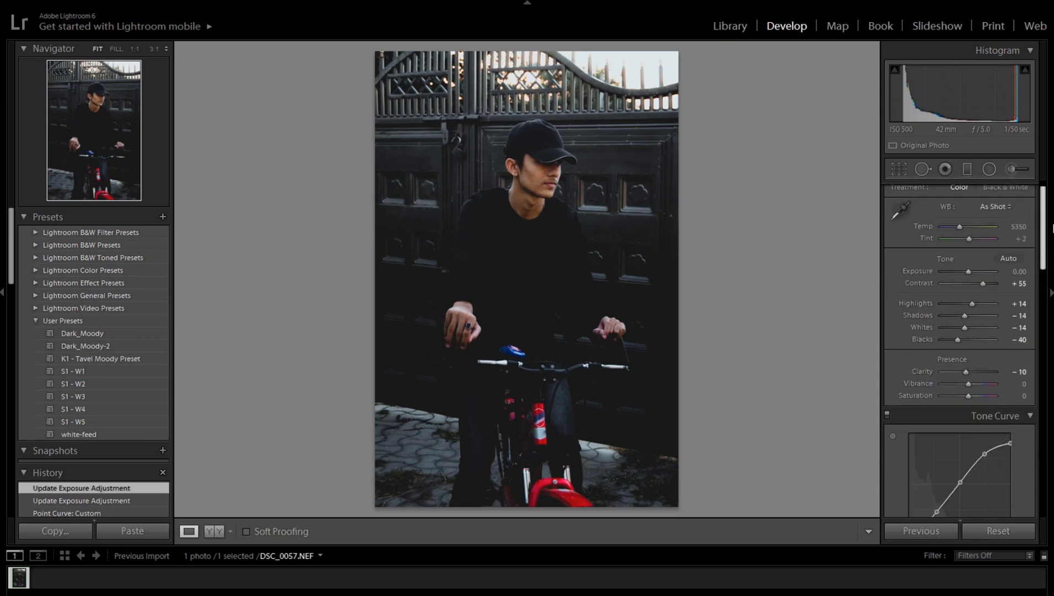
scroll(1029, 239, up, 3)
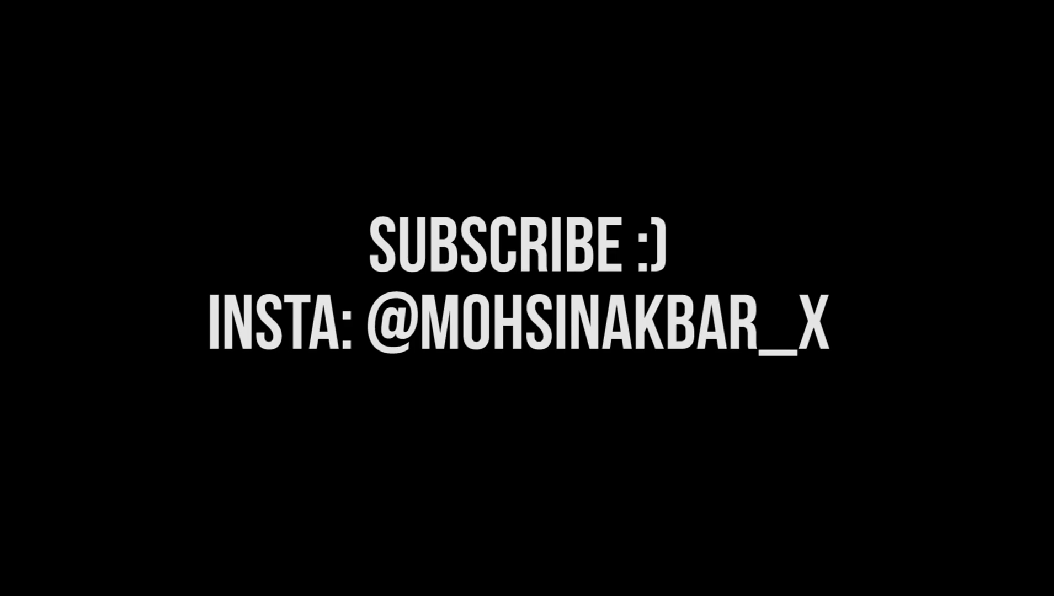